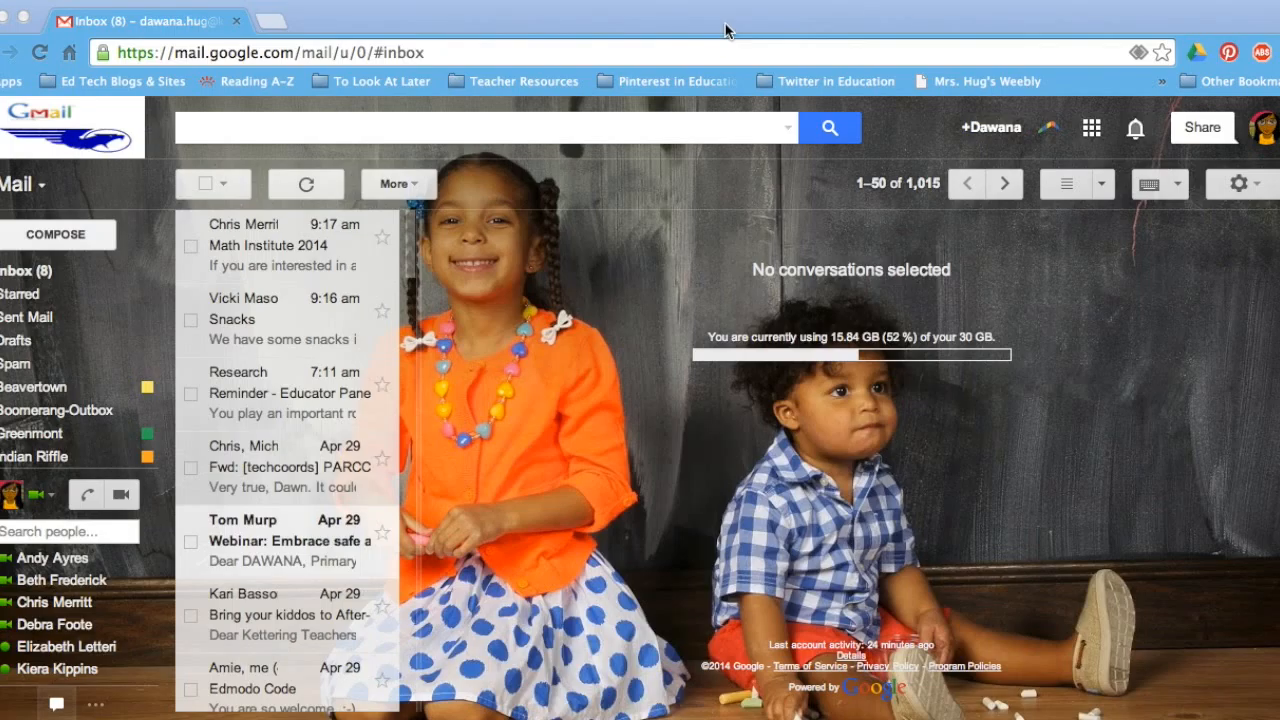
Open the Labs section of the mail settings and check the Enable/Disable setting of Canned Responses
{"action": "left_click", "coordinate": [1254, 188]}
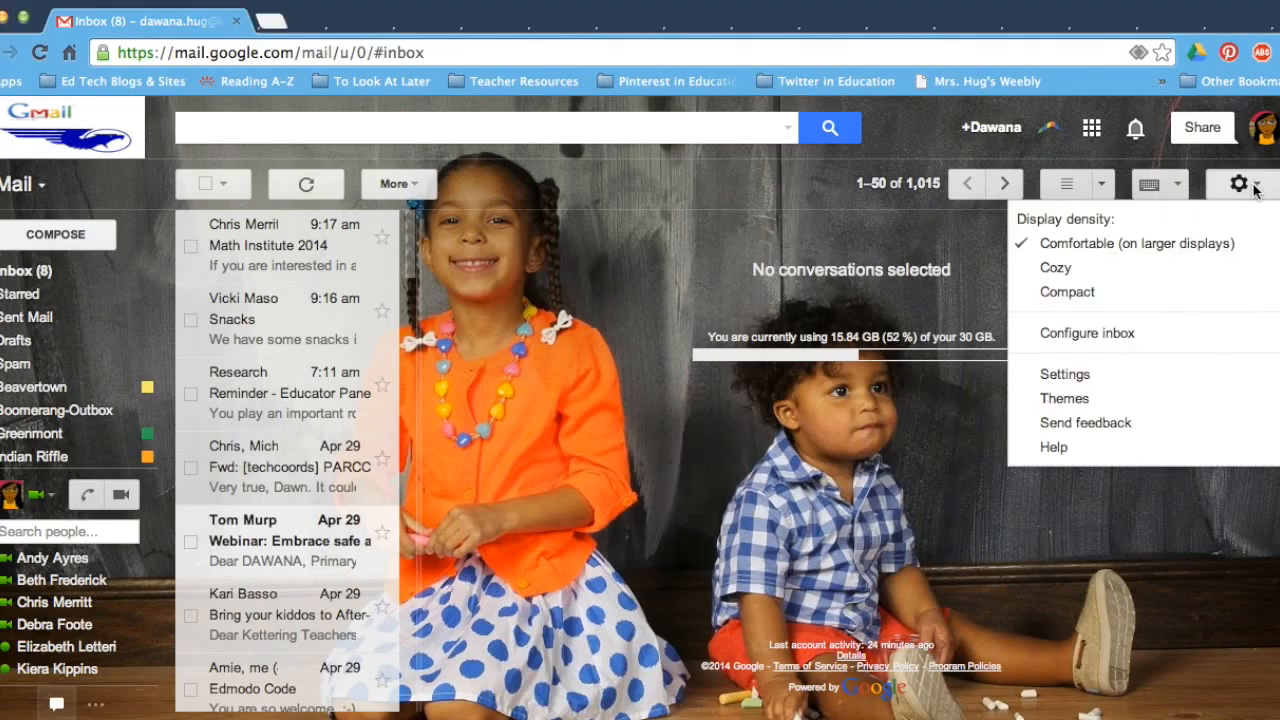
{"action": "left_click", "coordinate": [1164, 378]}
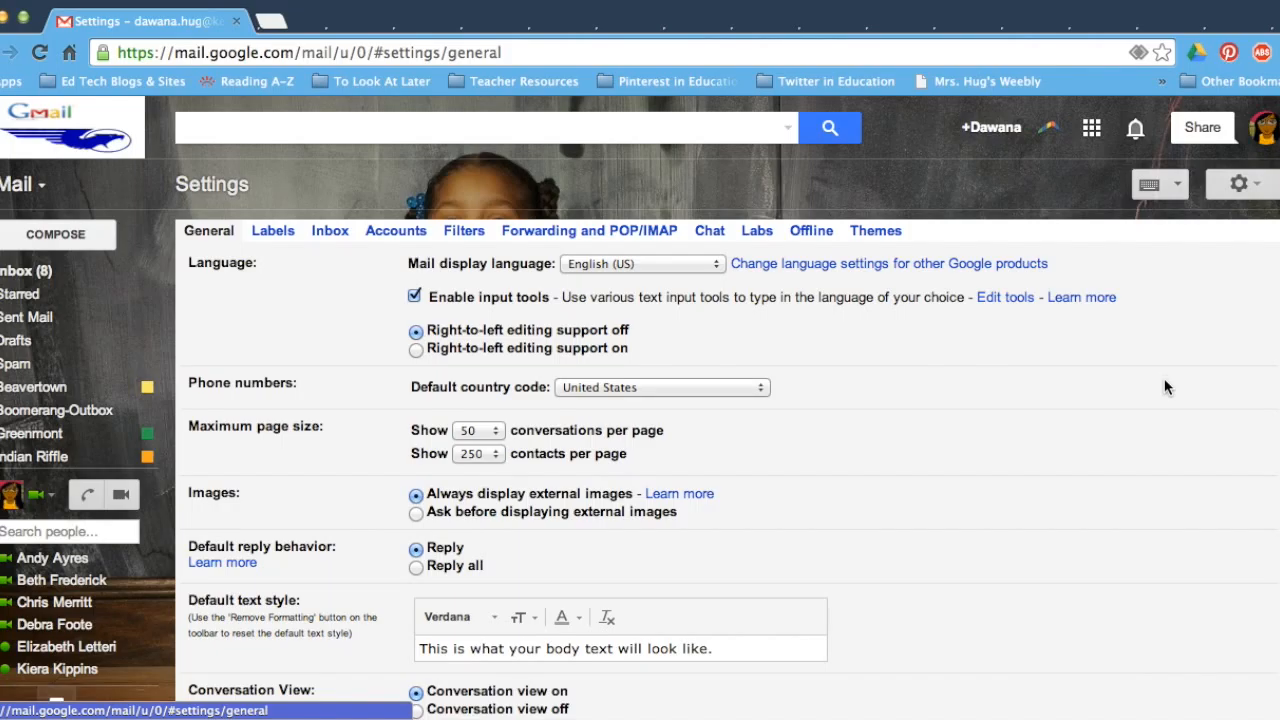
{"action": "key", "text": "super+equal"}
{"action": "key", "text": "super+equal"}
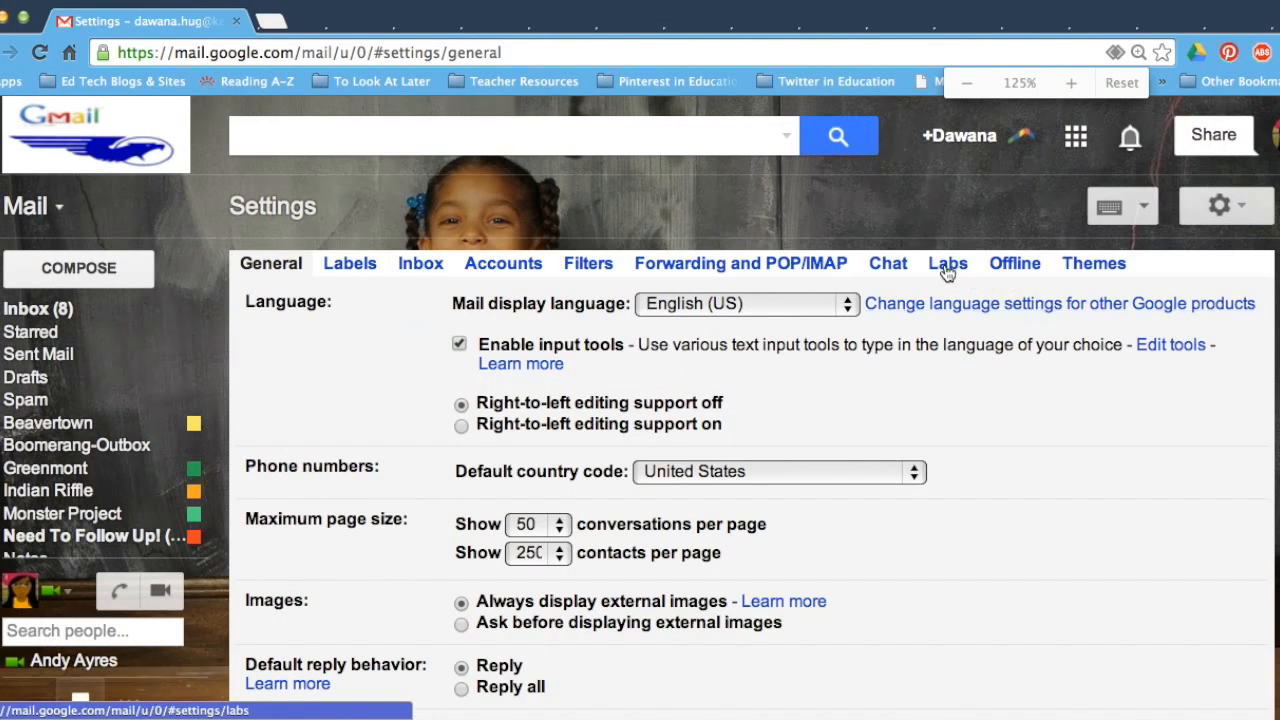
{"action": "left_click", "coordinate": [946, 266]}
{"action": "scroll", "coordinate": [921, 443], "scroll_direction": "down", "scroll_amount": 1}
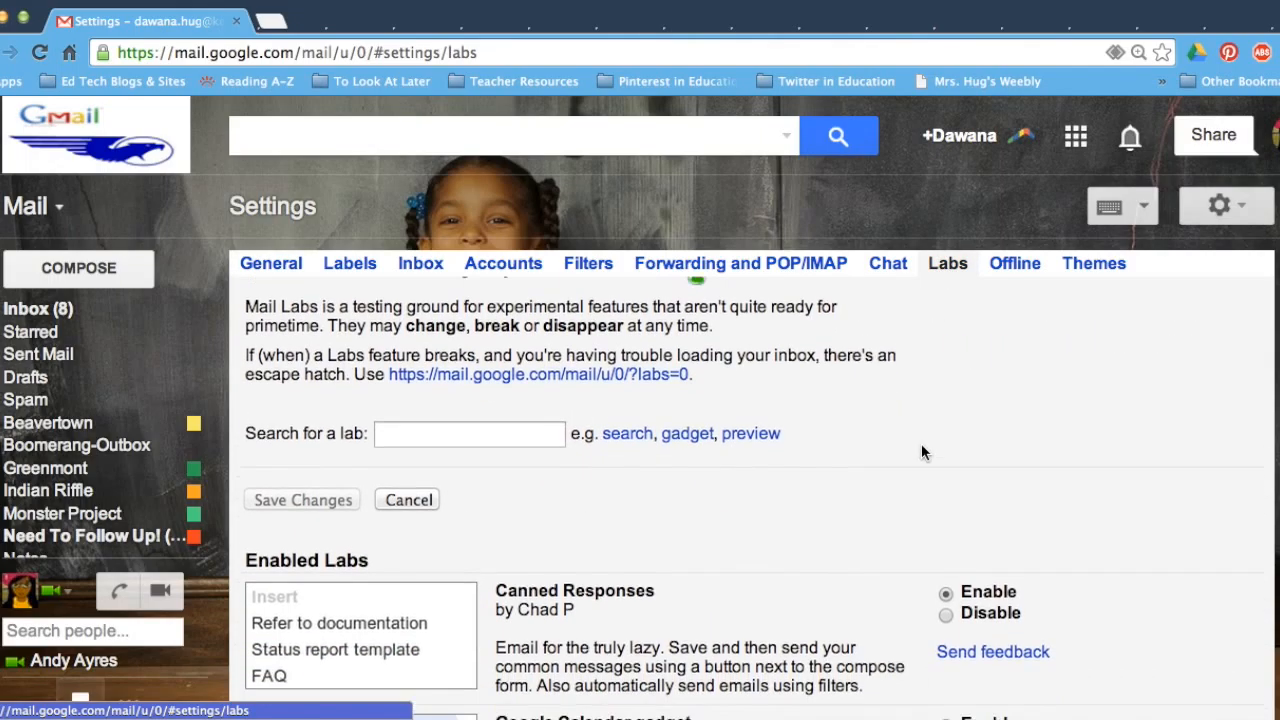
{"action": "scroll", "coordinate": [921, 443], "scroll_direction": "down", "scroll_amount": 3}
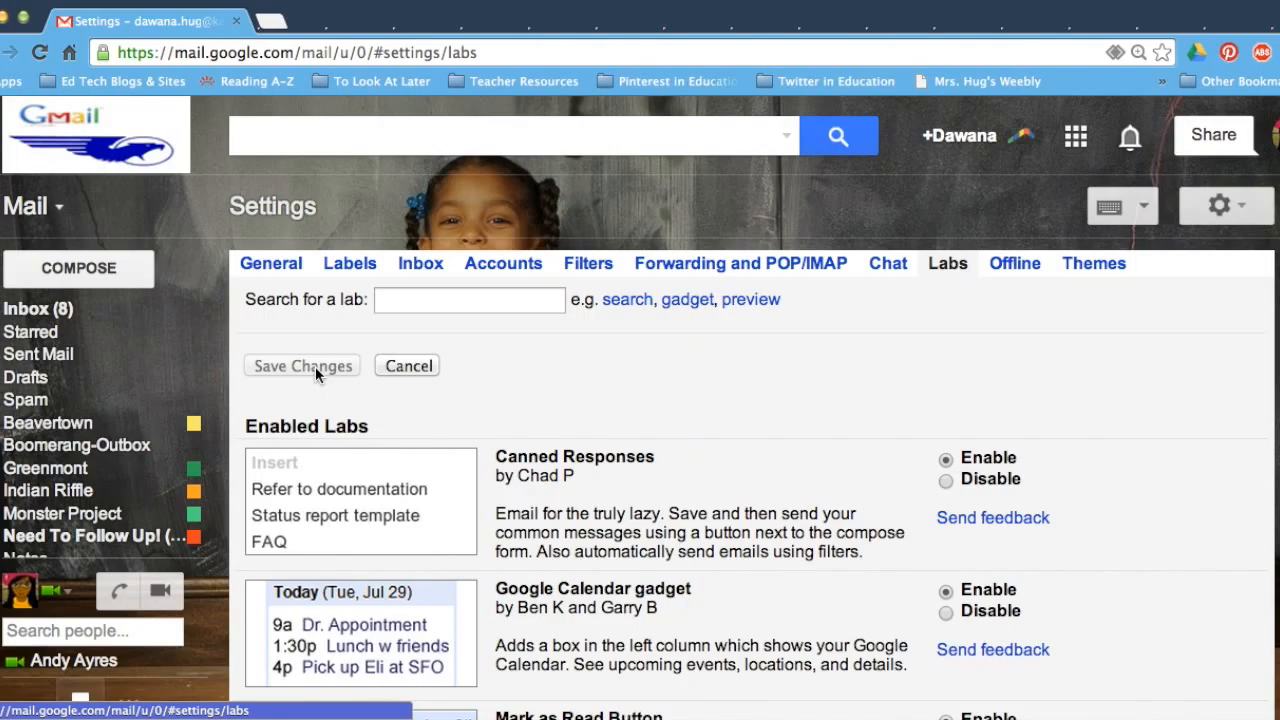
Return to the inbox and start a new email with the body text "sample message" above the signature
{"action": "key", "text": "ctrl+minus"}
{"action": "key", "text": "ctrl+minus"}
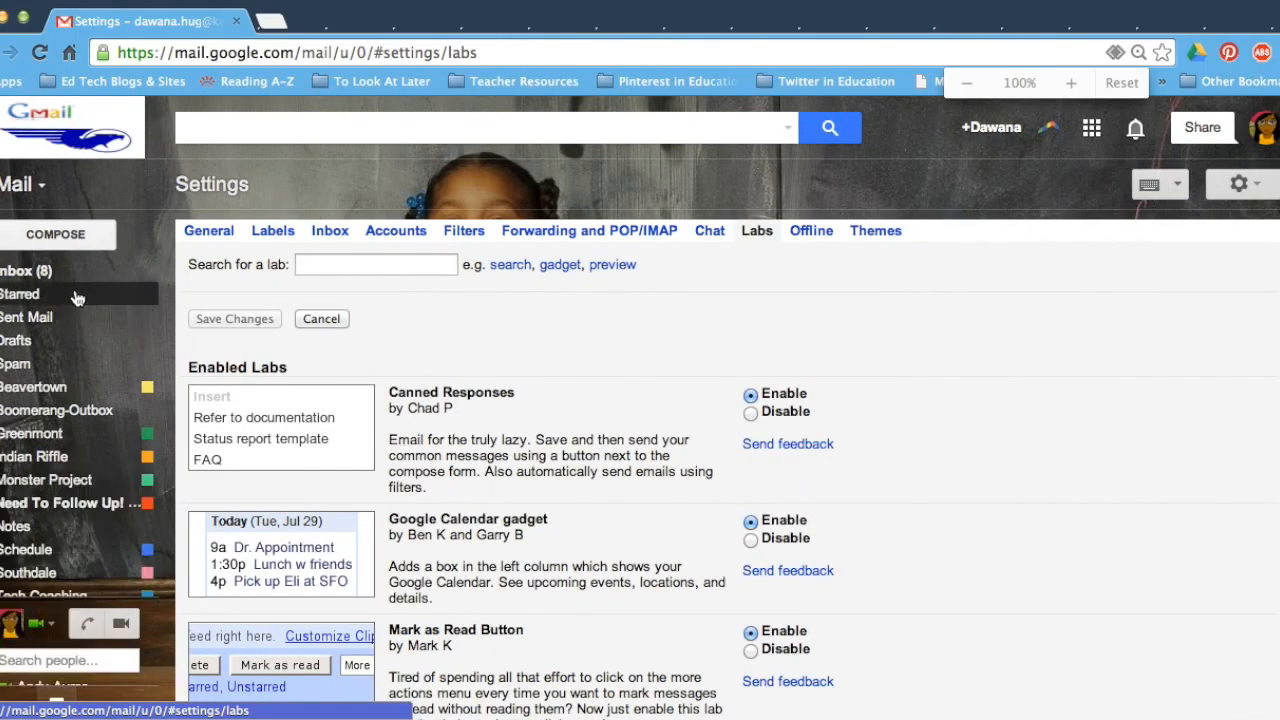
{"action": "left_click", "coordinate": [73, 272]}
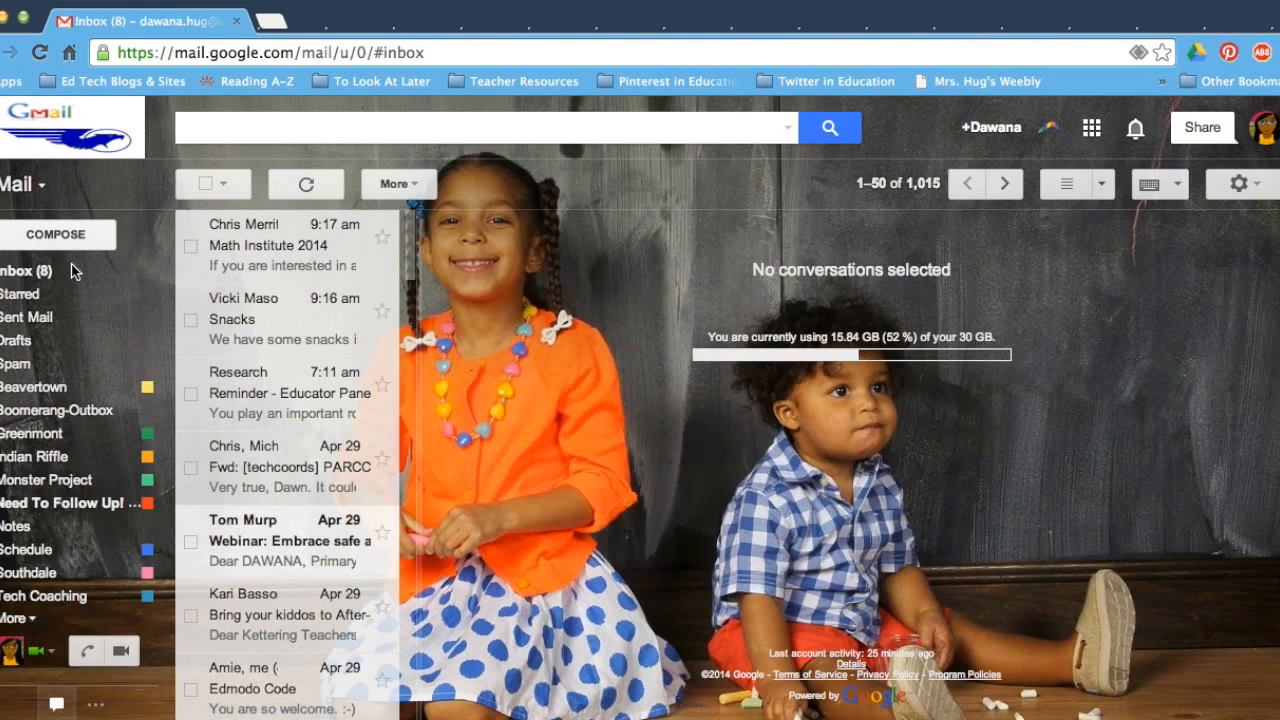
{"action": "left_click", "coordinate": [73, 234]}
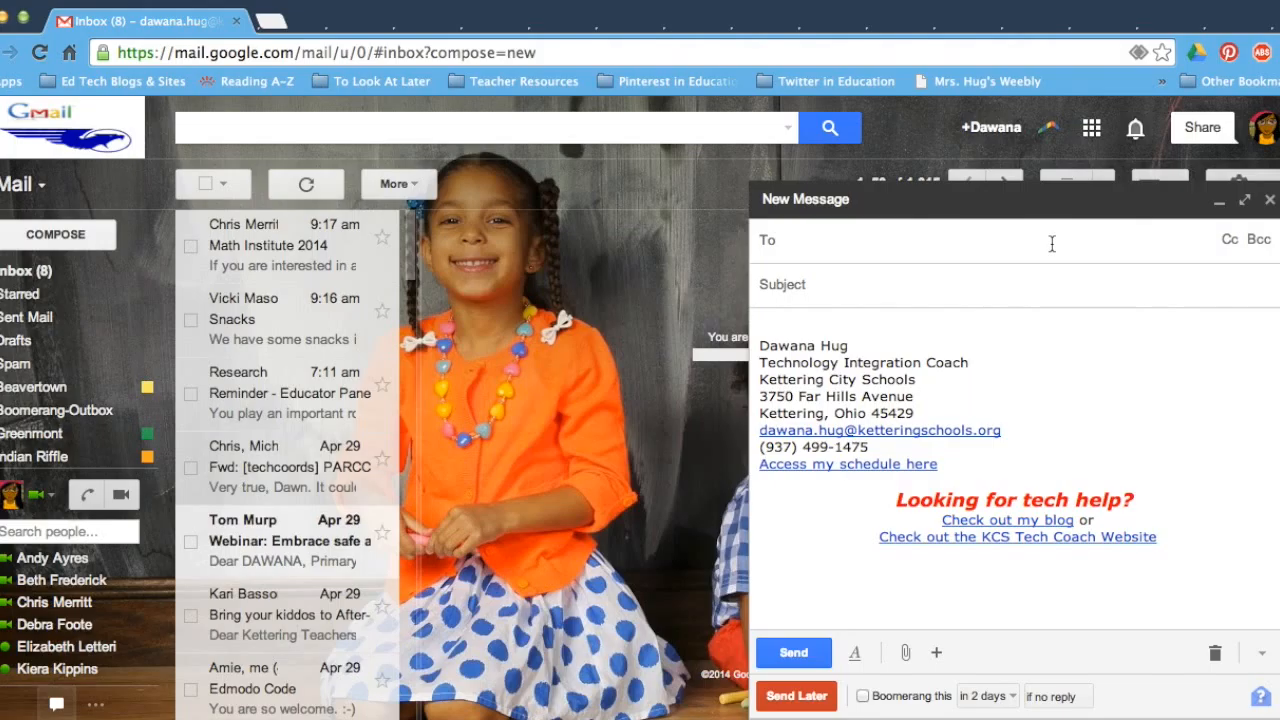
{"action": "left_click", "coordinate": [1001, 287]}
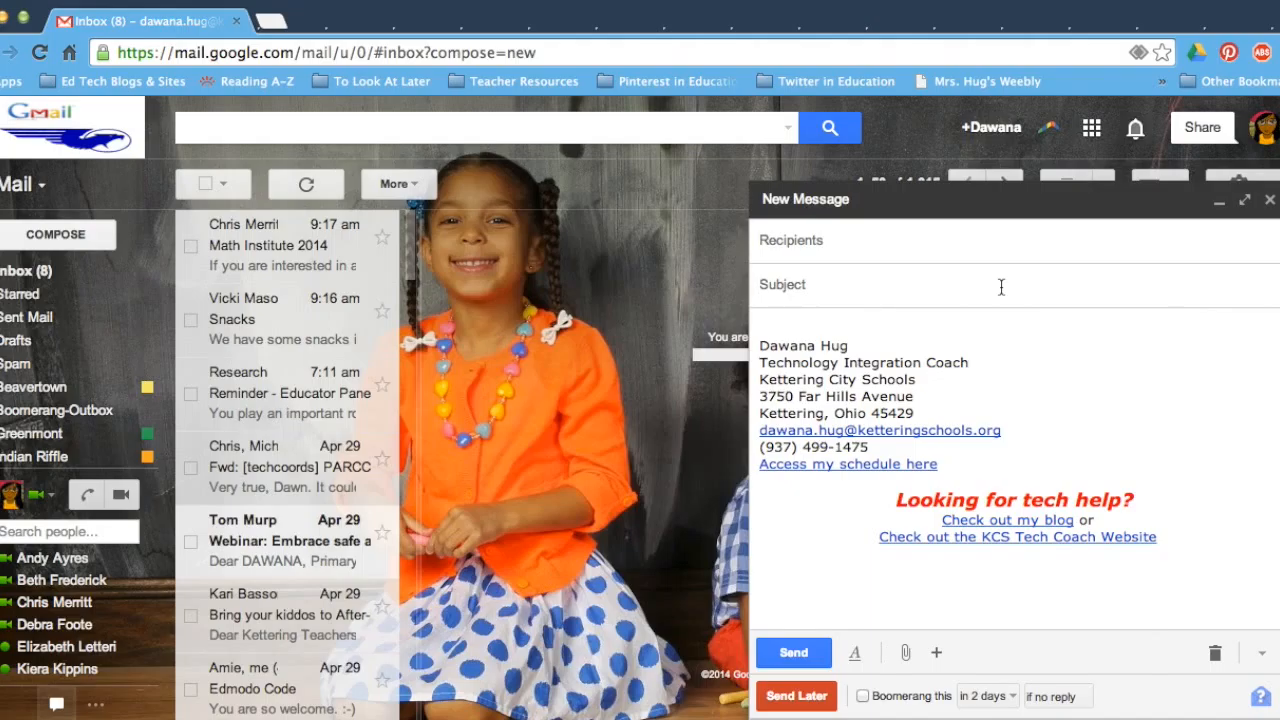
{"action": "left_click", "coordinate": [923, 320]}
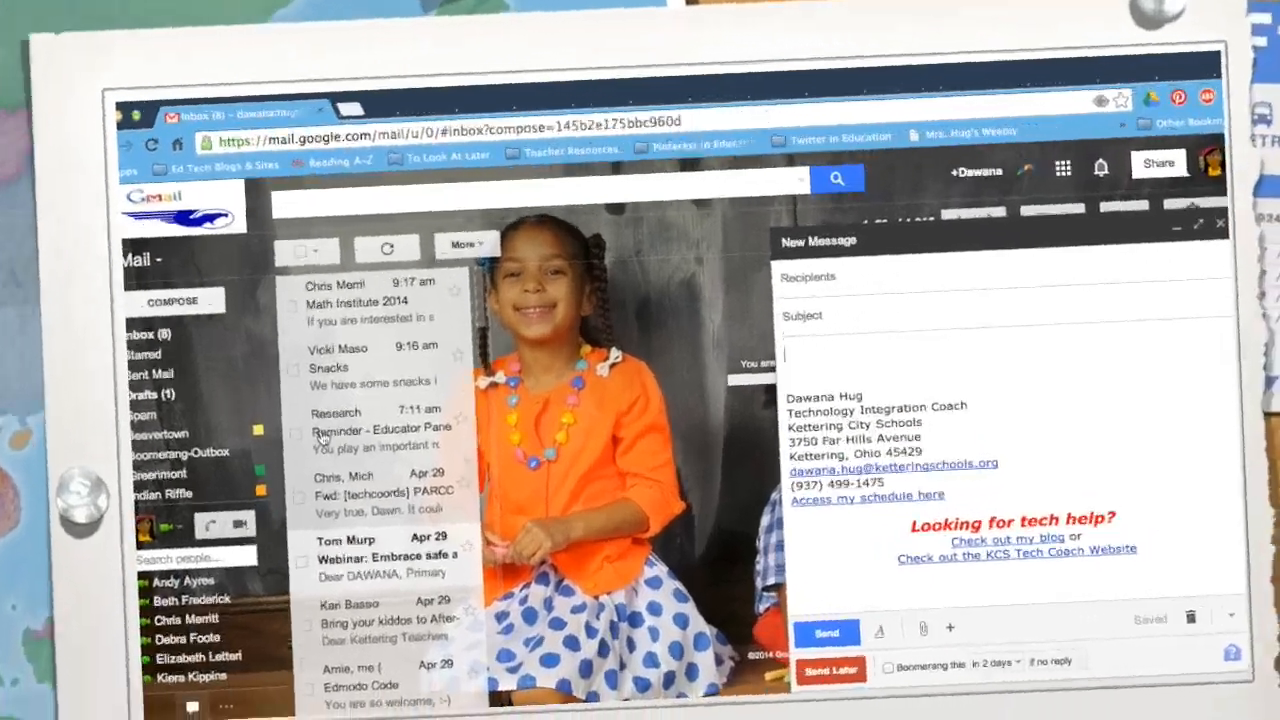
{"action": "type", "text": "sampl"}
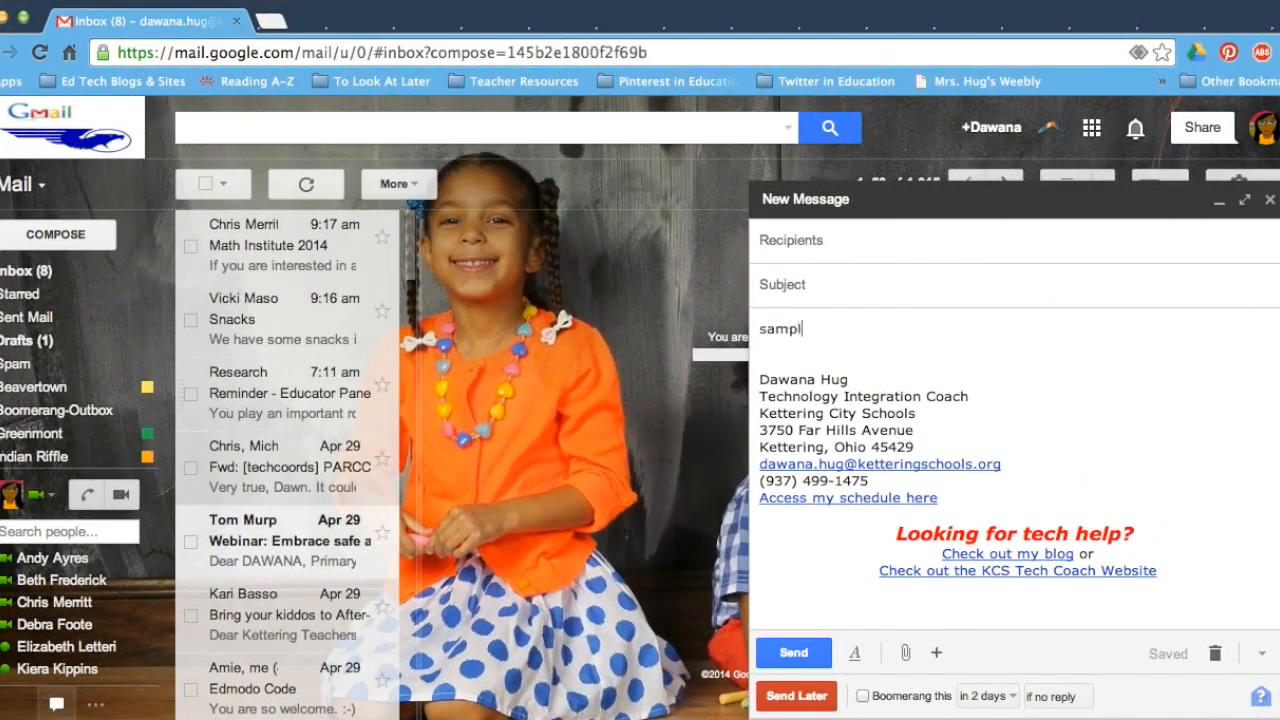
{"action": "type", "text": "e message"}
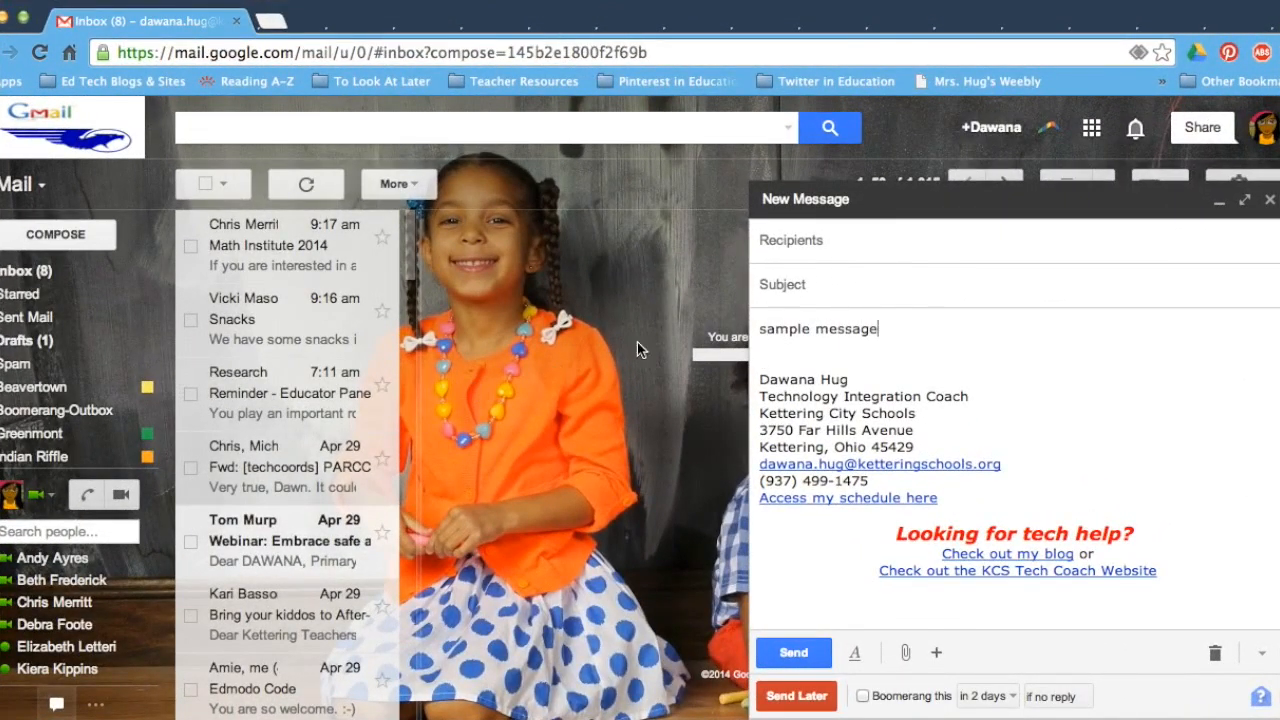
Copy "sample message" and paste it repeatedly after itself until the email body holds three full lines of it
{"action": "left_click_drag", "start_coordinate": [884, 330], "coordinate": [712, 328]}
{"action": "key", "text": "super+c"}
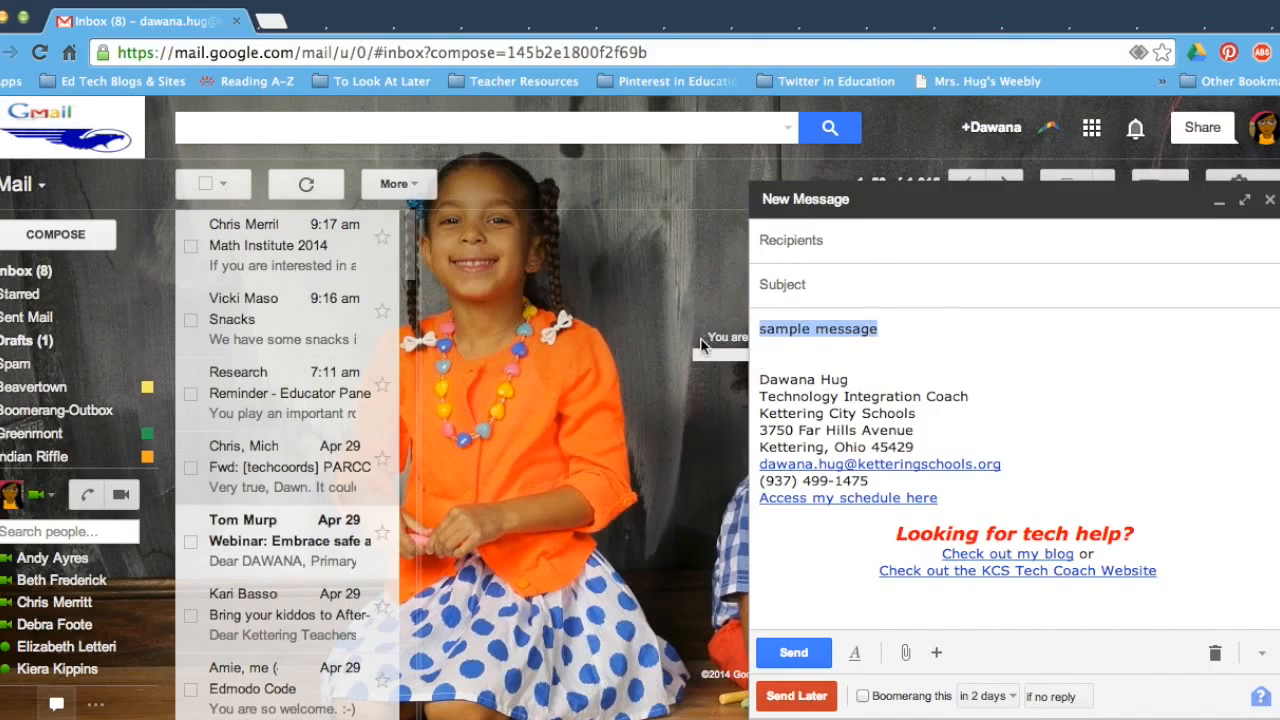
{"action": "left_click", "coordinate": [963, 351]}
{"action": "left_click", "coordinate": [909, 325]}
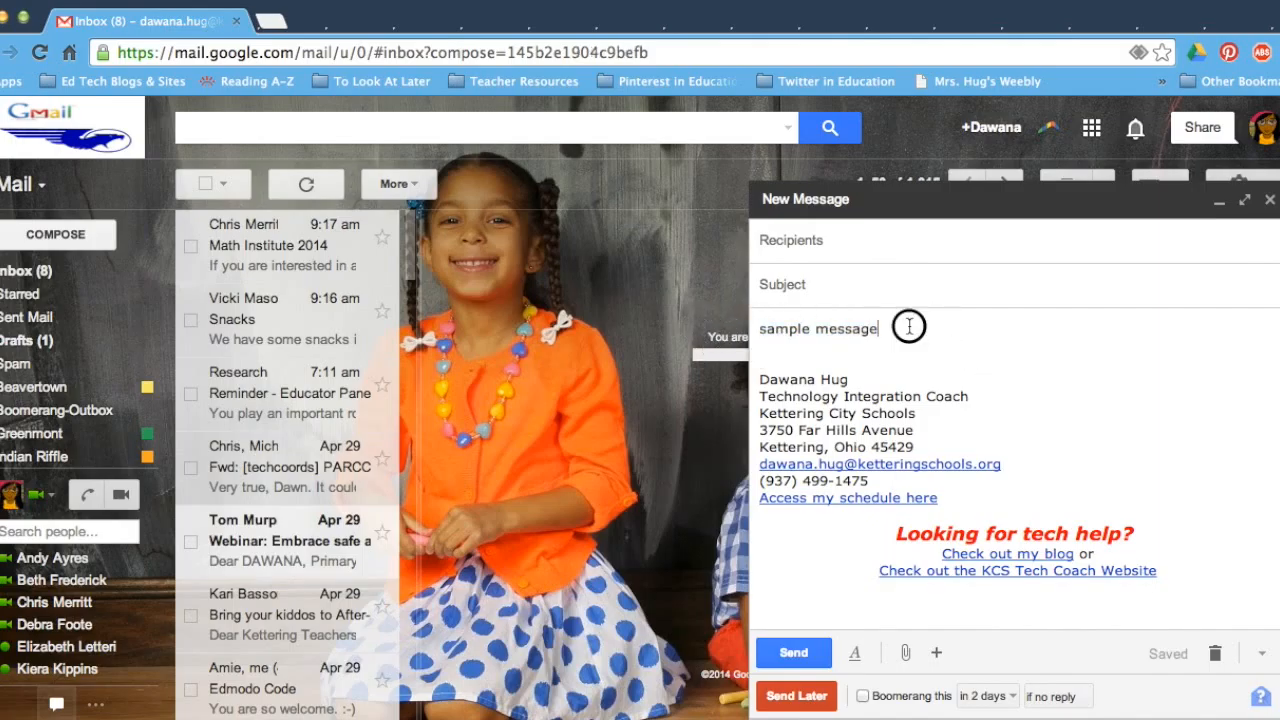
{"action": "key", "text": "super+v"}
{"action": "key", "text": "super+v"}
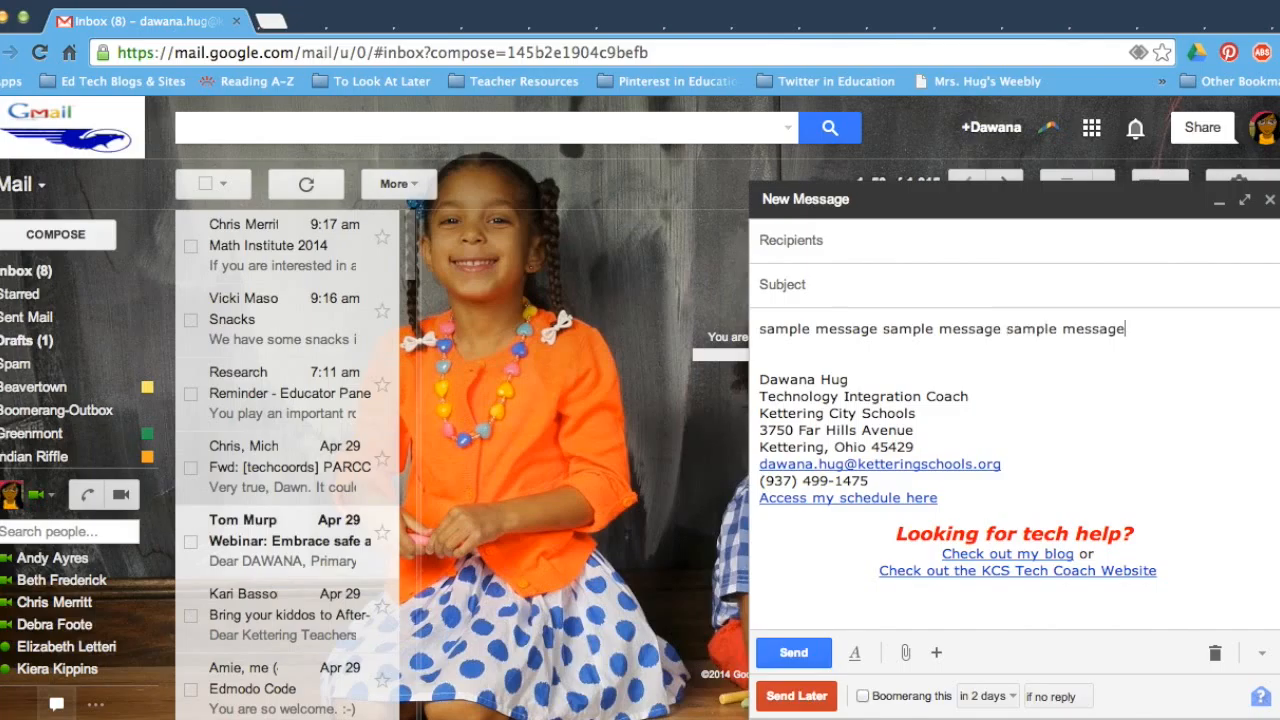
{"action": "key", "text": "super+v"}
{"action": "key", "text": "super+v"}
{"action": "key", "text": "super+v"}
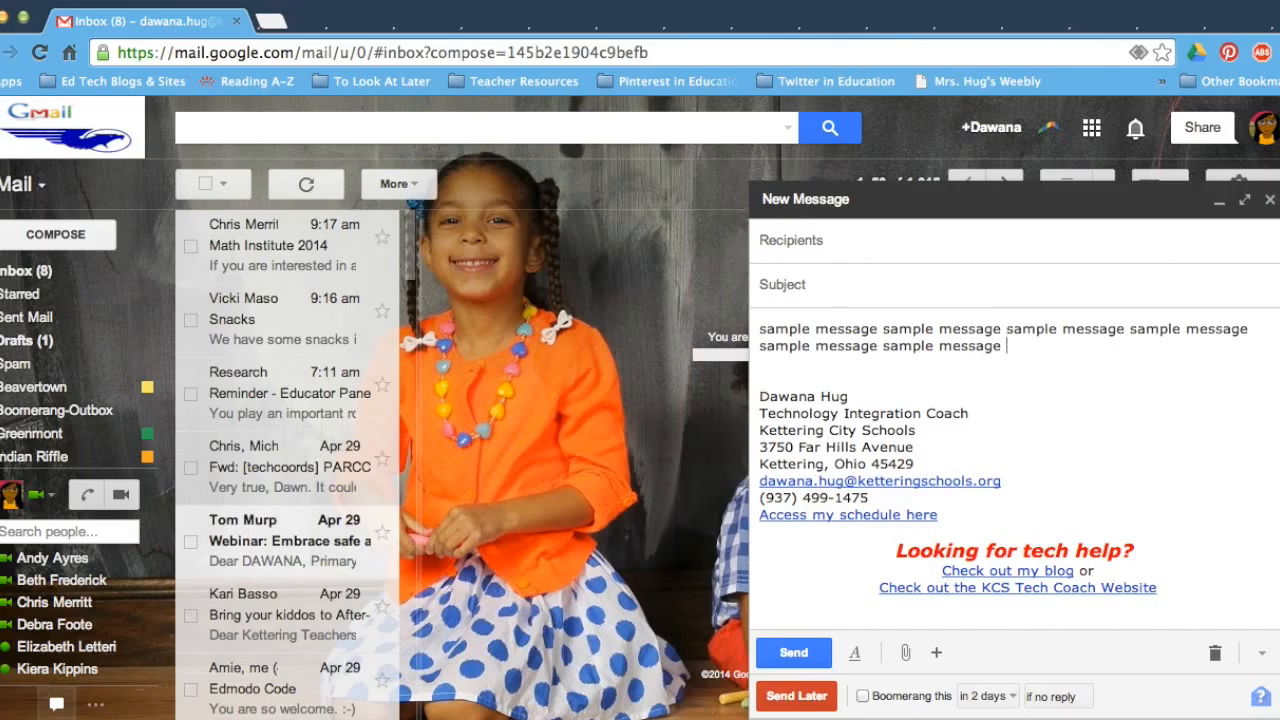
{"action": "key", "text": "super+v"}
{"action": "key", "text": "super+v"}
{"action": "key", "text": "super+v"}
{"action": "key", "text": "super+v"}
{"action": "key", "text": "super+v"}
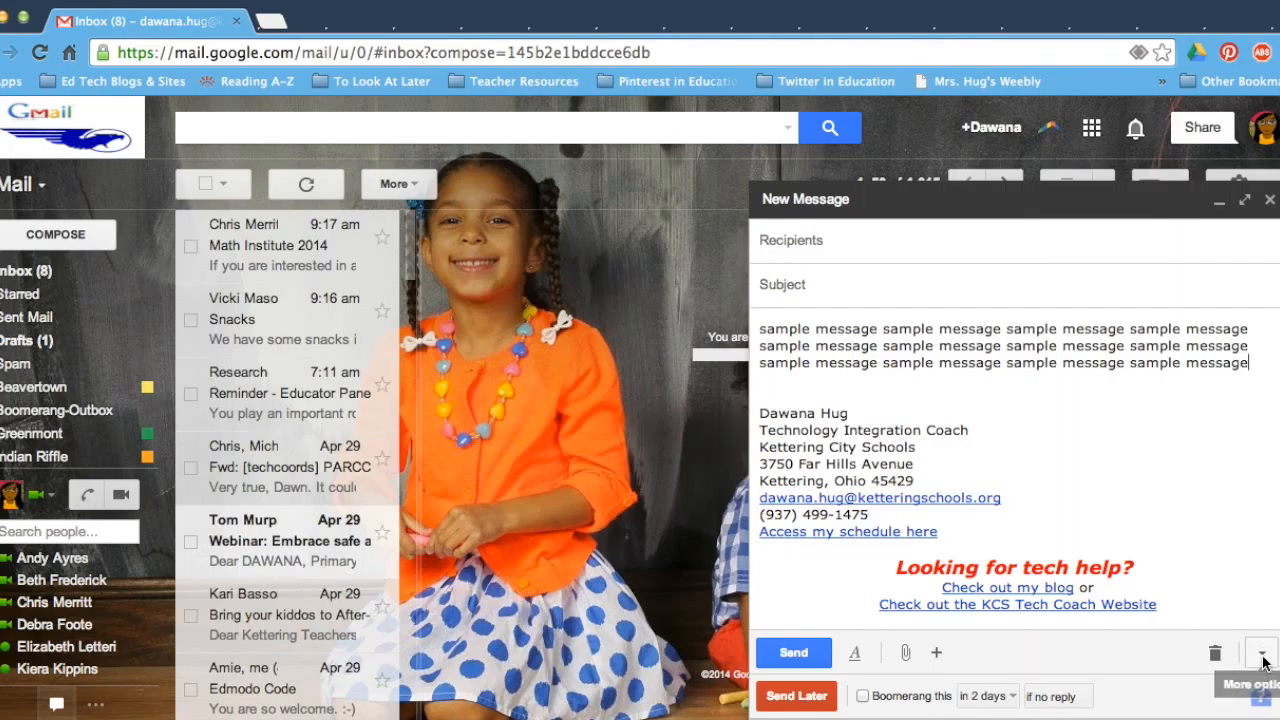
Save the email body as a new canned response named "Weekly Newsletter"
{"action": "key", "text": "super+equal"}
{"action": "key", "text": "super+equal"}
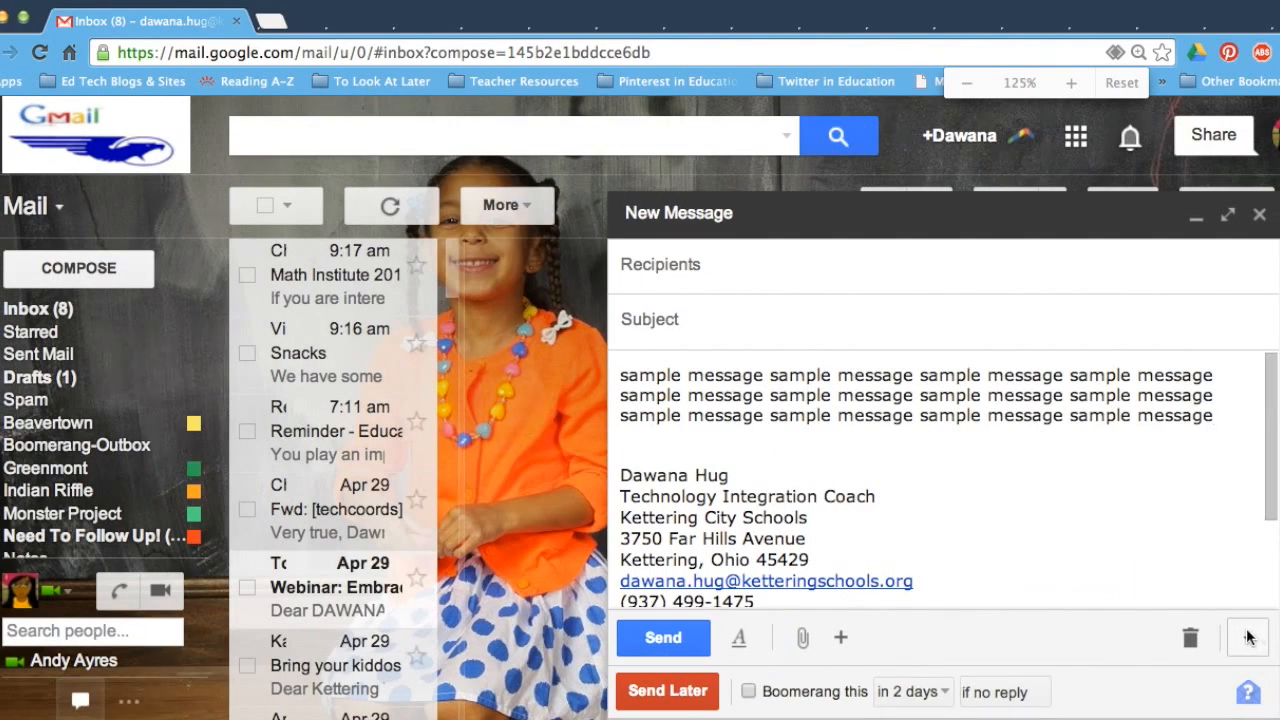
{"action": "left_click", "coordinate": [1248, 637]}
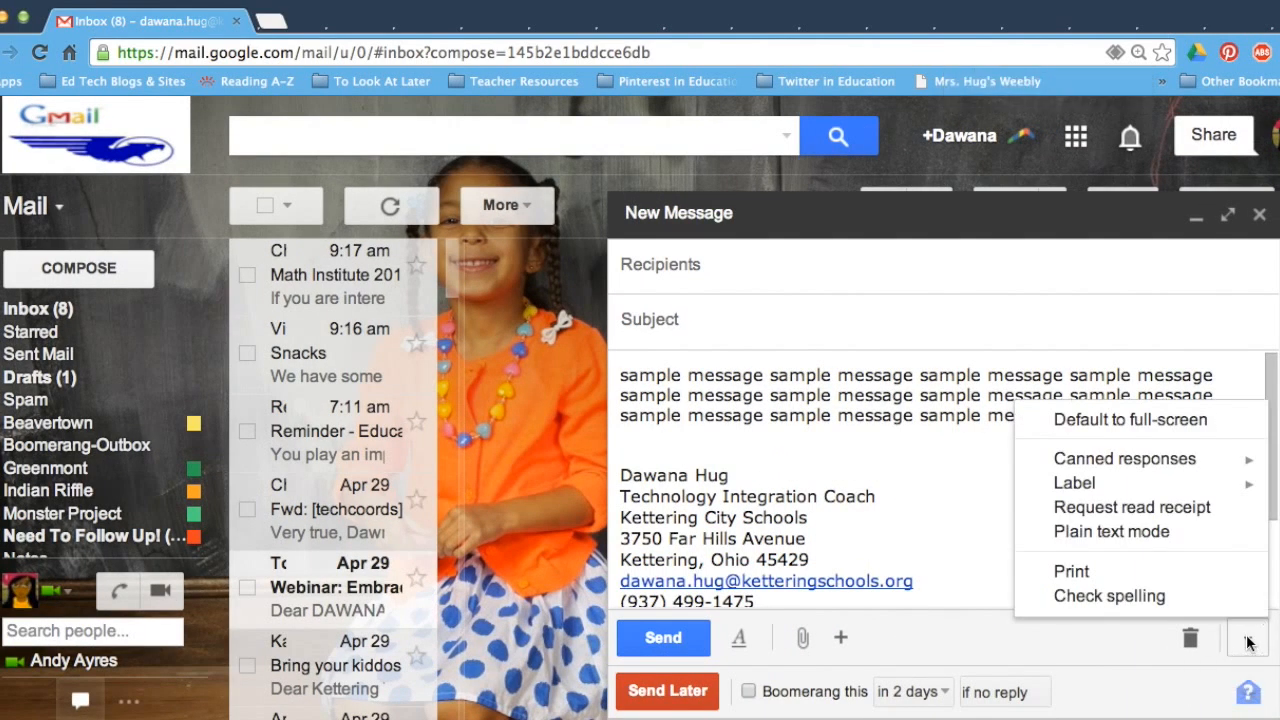
{"action": "mouse_move", "coordinate": [1190, 470]}
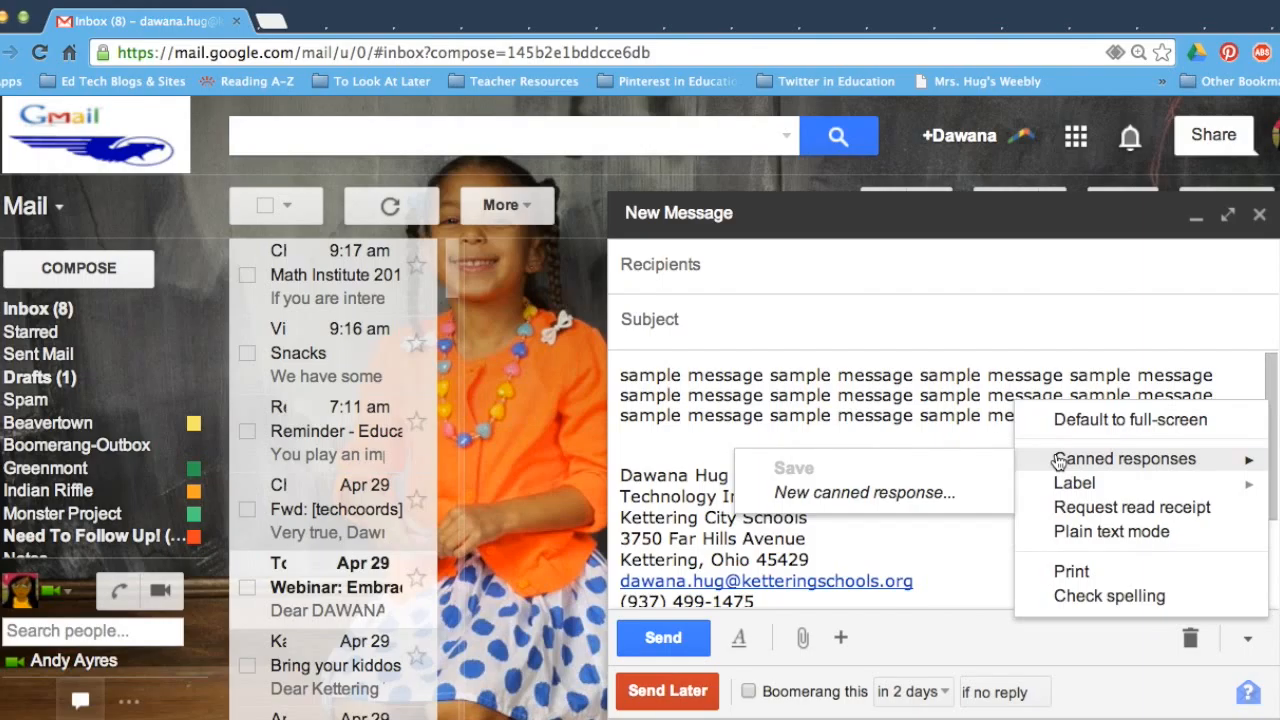
{"action": "left_click", "coordinate": [957, 500]}
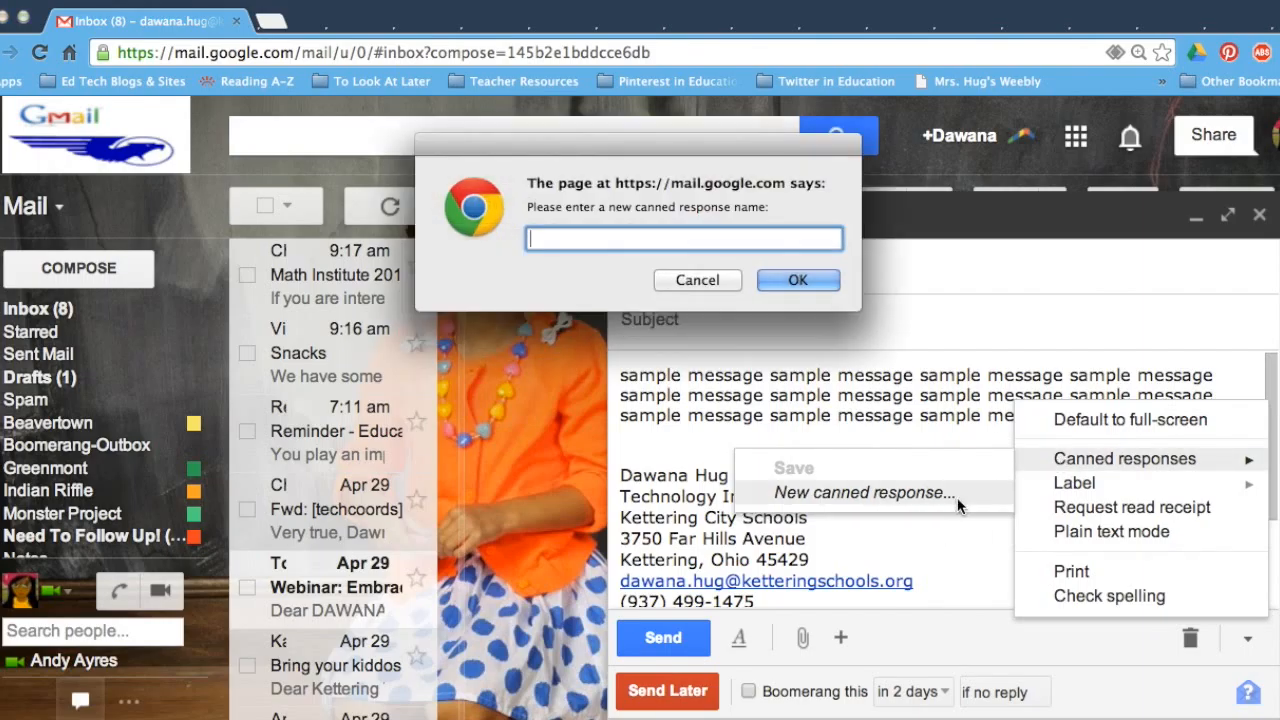
{"action": "type", "text": "Weekly Newsletter"}
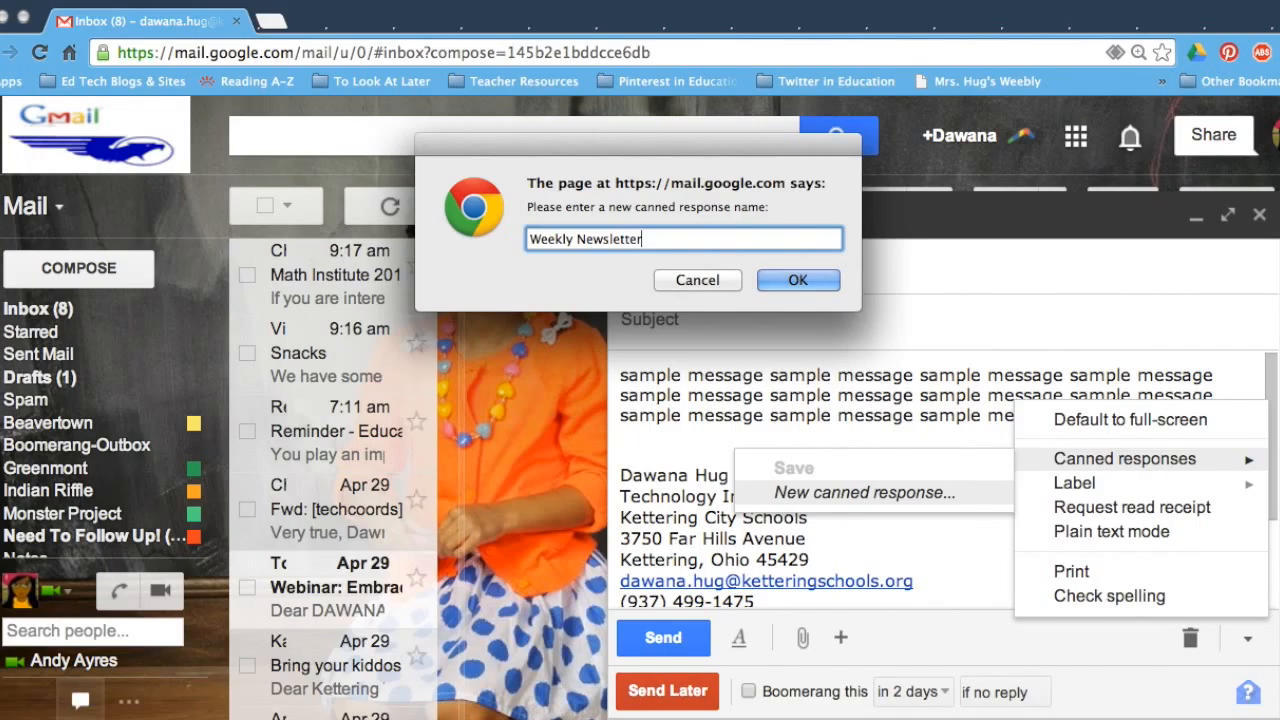
{"action": "key", "text": "Return"}
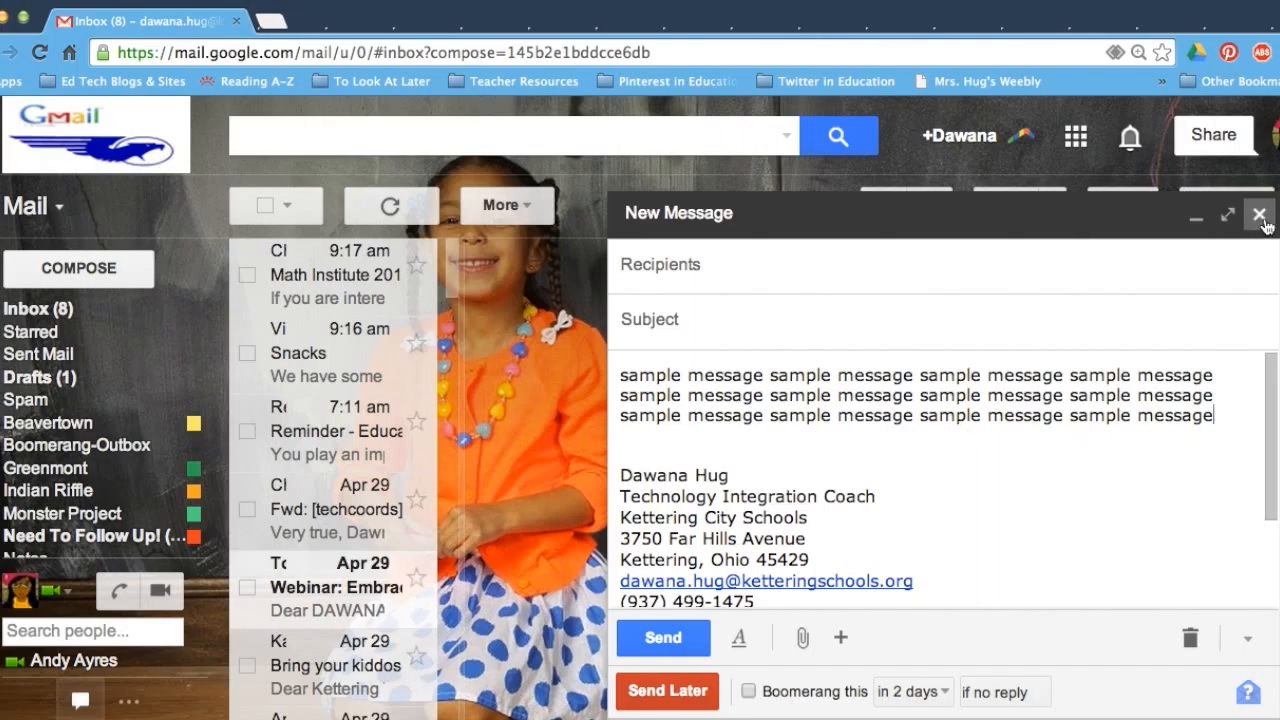
Review the draft's full content, from the sample text through the signature and its help links
{"action": "scroll", "coordinate": [1200, 418], "scroll_direction": "down", "scroll_amount": 3}
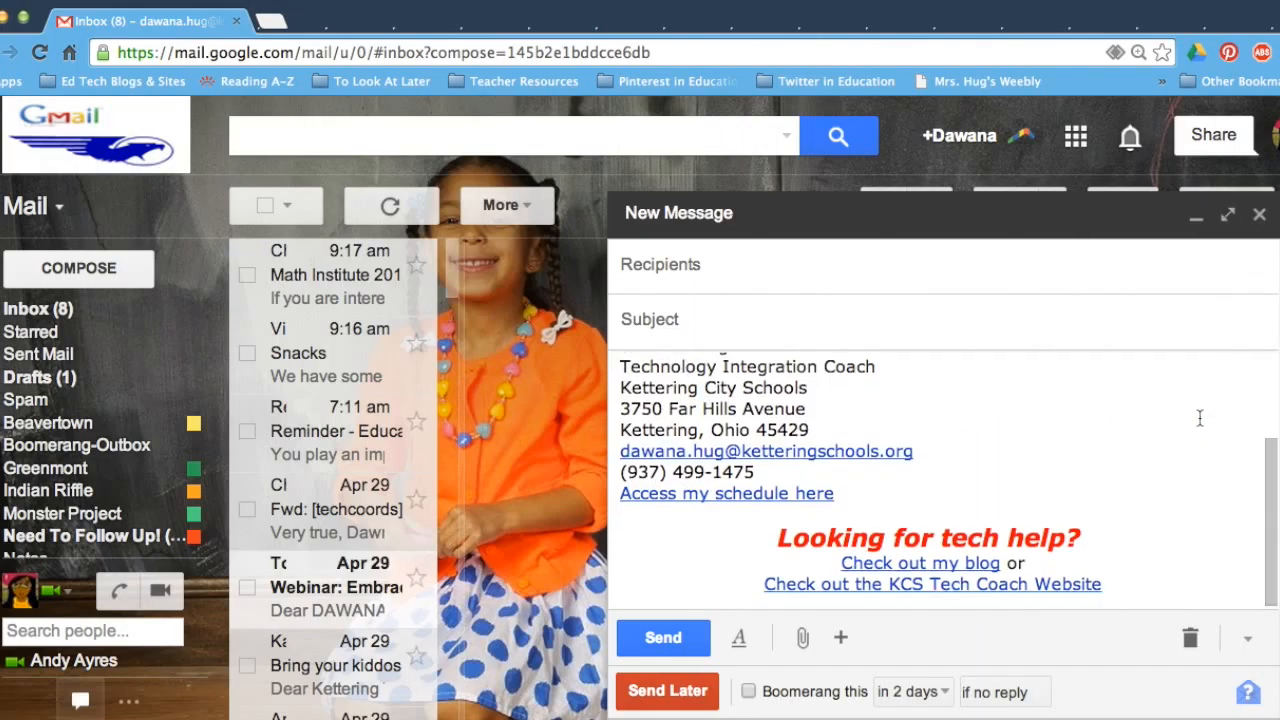
{"action": "scroll", "coordinate": [1200, 418], "scroll_direction": "up", "scroll_amount": 1}
{"action": "scroll", "coordinate": [1200, 418], "scroll_direction": "down", "scroll_amount": 2}
{"action": "scroll", "coordinate": [1017, 408], "scroll_direction": "up", "scroll_amount": 3}
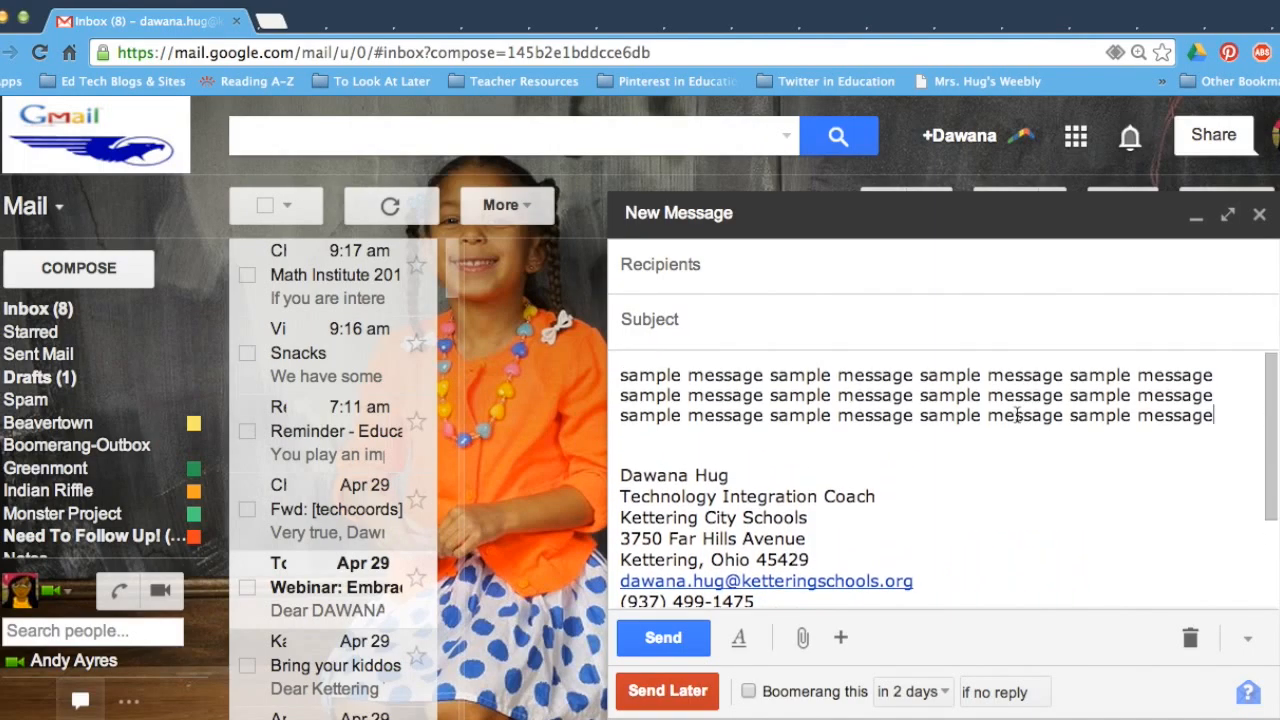
{"action": "scroll", "coordinate": [1017, 414], "scroll_direction": "down", "scroll_amount": 3}
{"action": "scroll", "coordinate": [1024, 492], "scroll_direction": "up", "scroll_amount": 2}
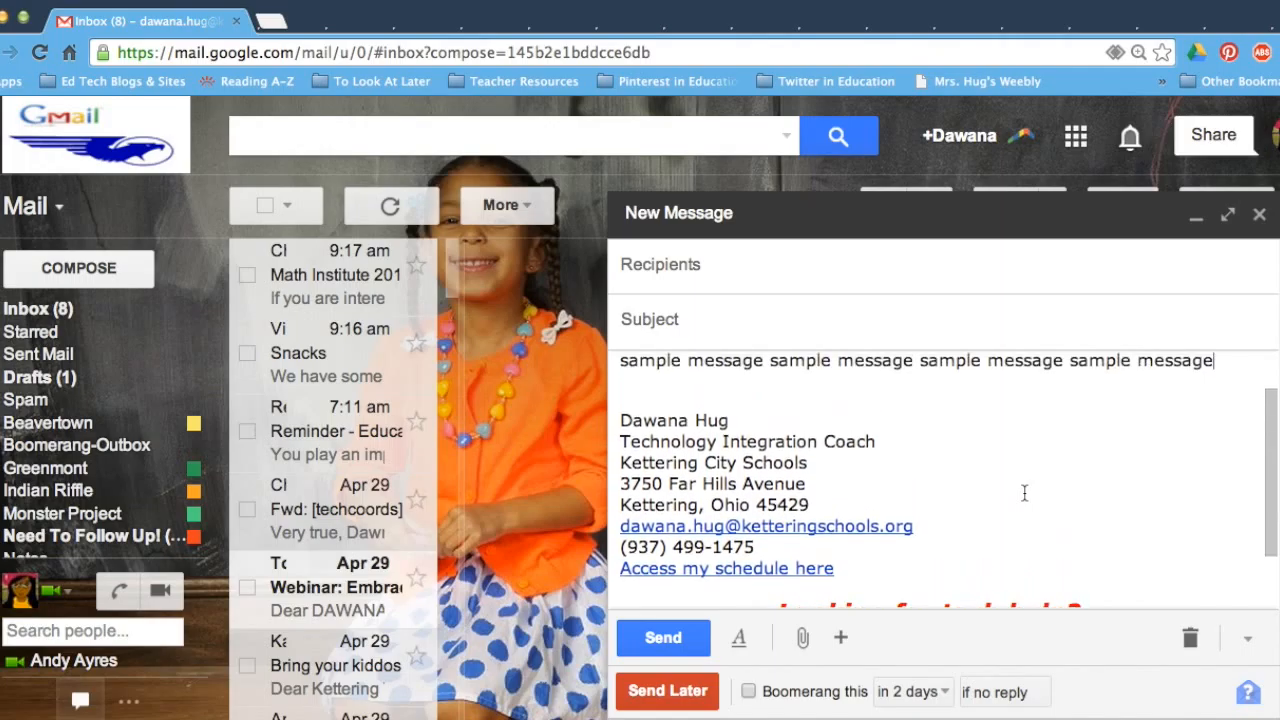
{"action": "scroll", "coordinate": [1024, 492], "scroll_direction": "down", "scroll_amount": 1}
{"action": "scroll", "coordinate": [1024, 492], "scroll_direction": "down", "scroll_amount": 1}
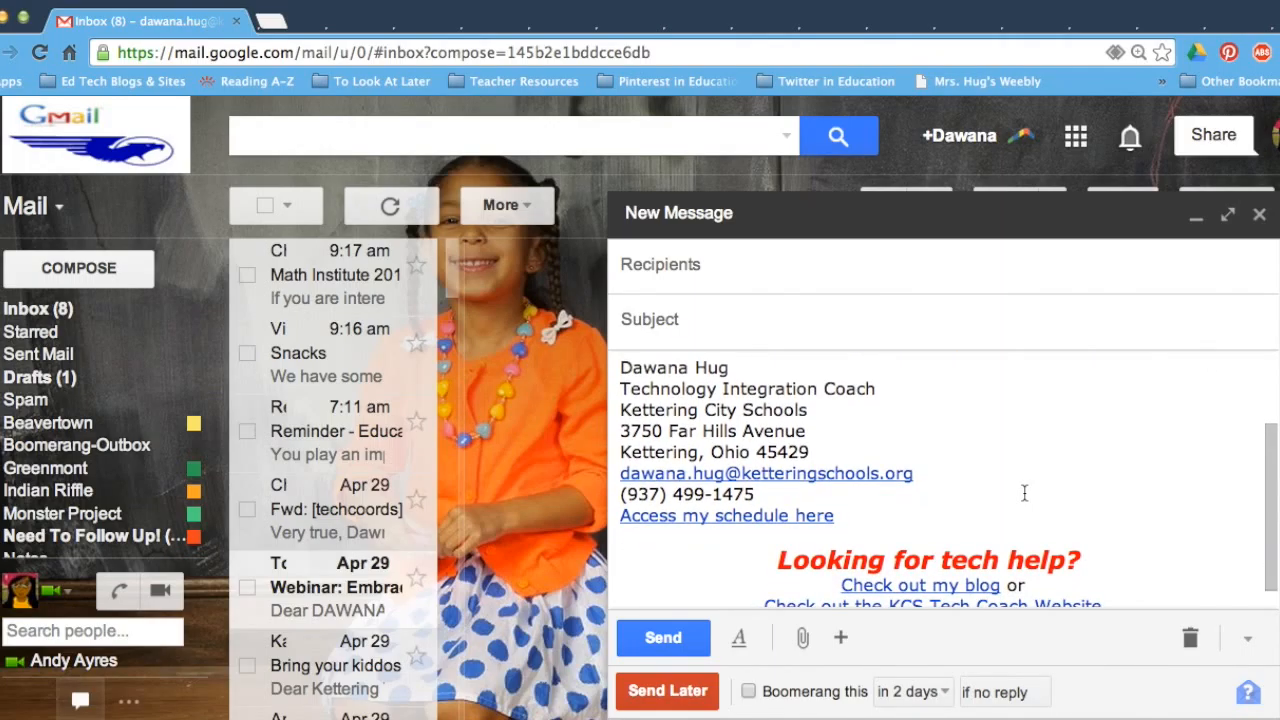
{"action": "scroll", "coordinate": [1024, 492], "scroll_direction": "down", "scroll_amount": 1}
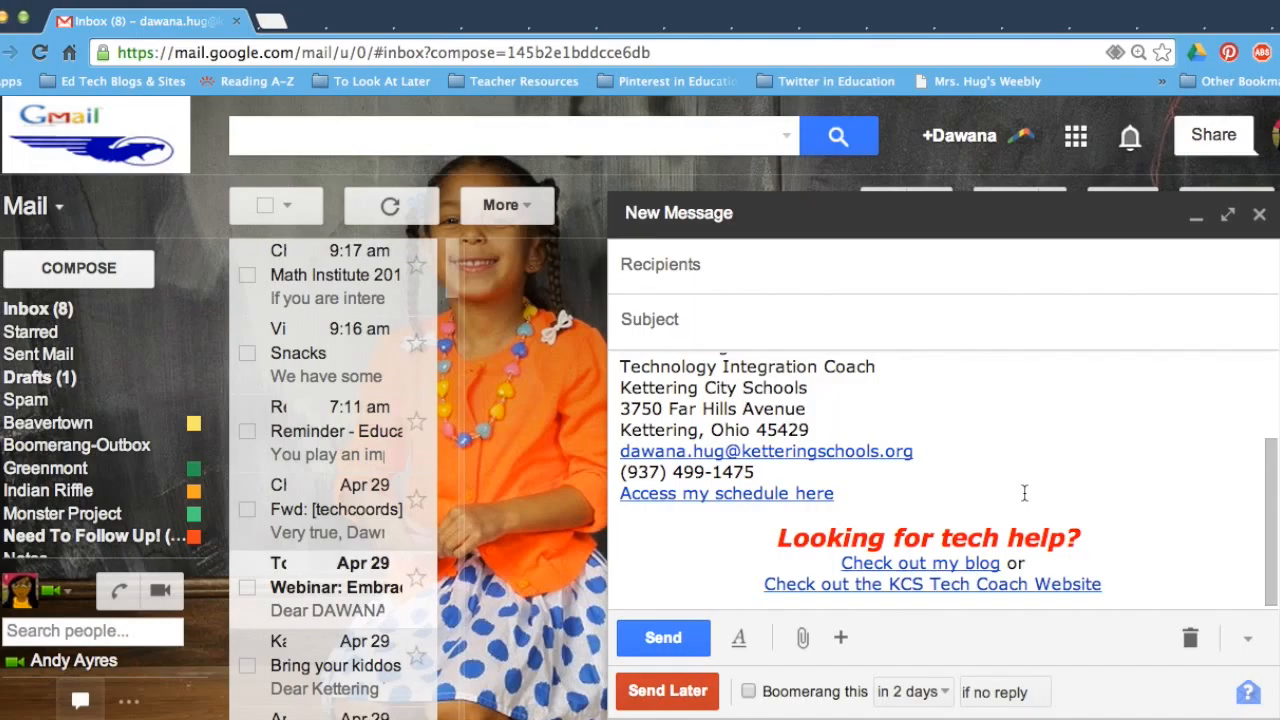
{"action": "scroll", "coordinate": [1024, 492], "scroll_direction": "up", "scroll_amount": 2}
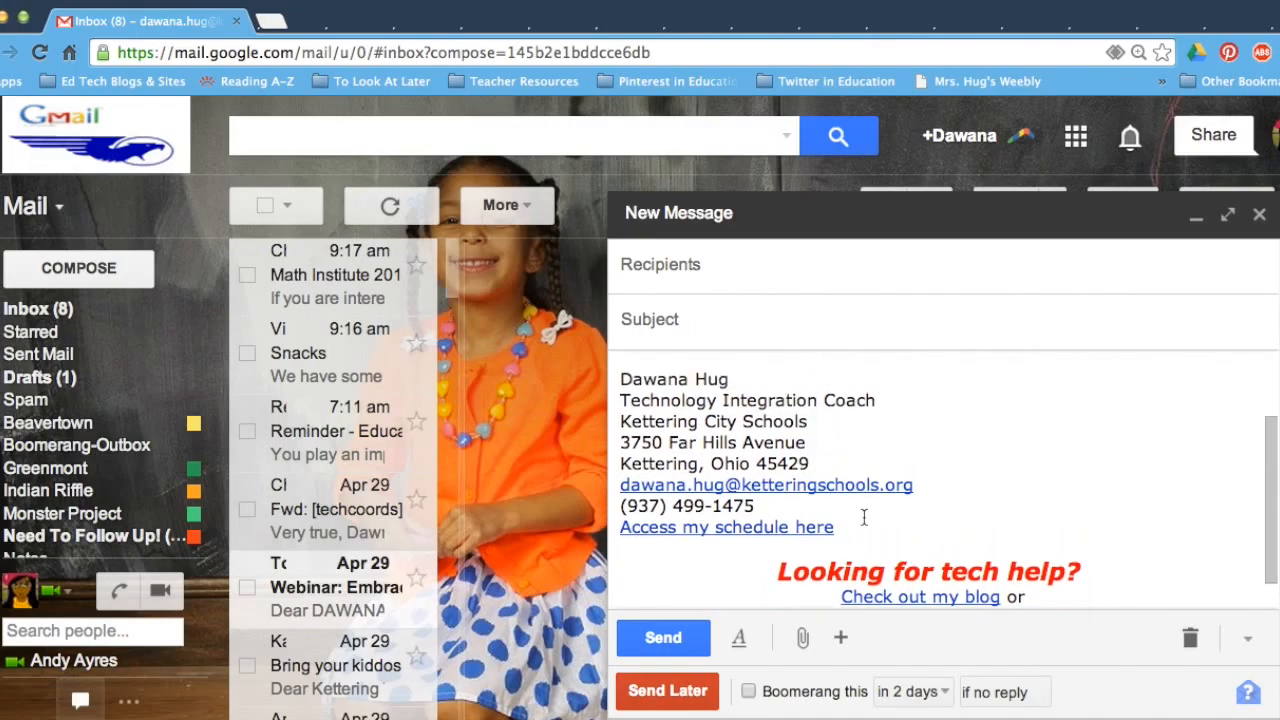
Start another new email with the subject "Weekly Newsletter 4/28/14"
{"action": "key", "text": "ctrl+0"}
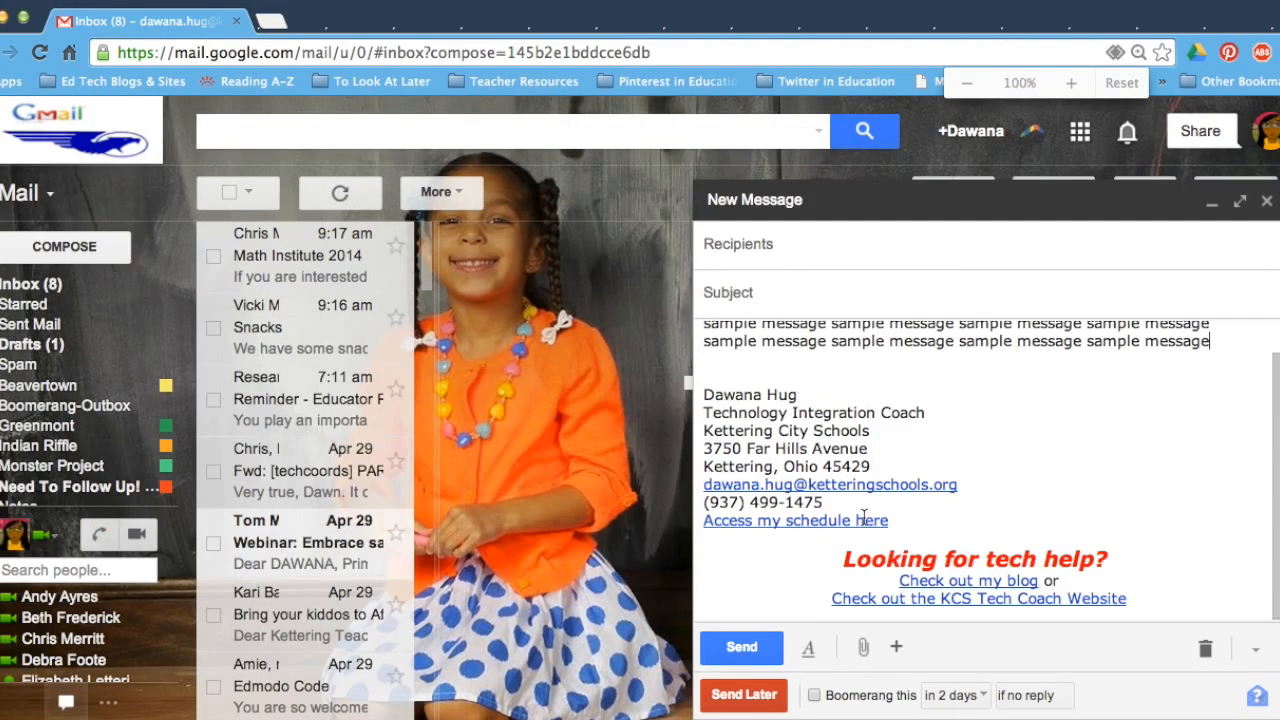
{"action": "left_click", "coordinate": [104, 236]}
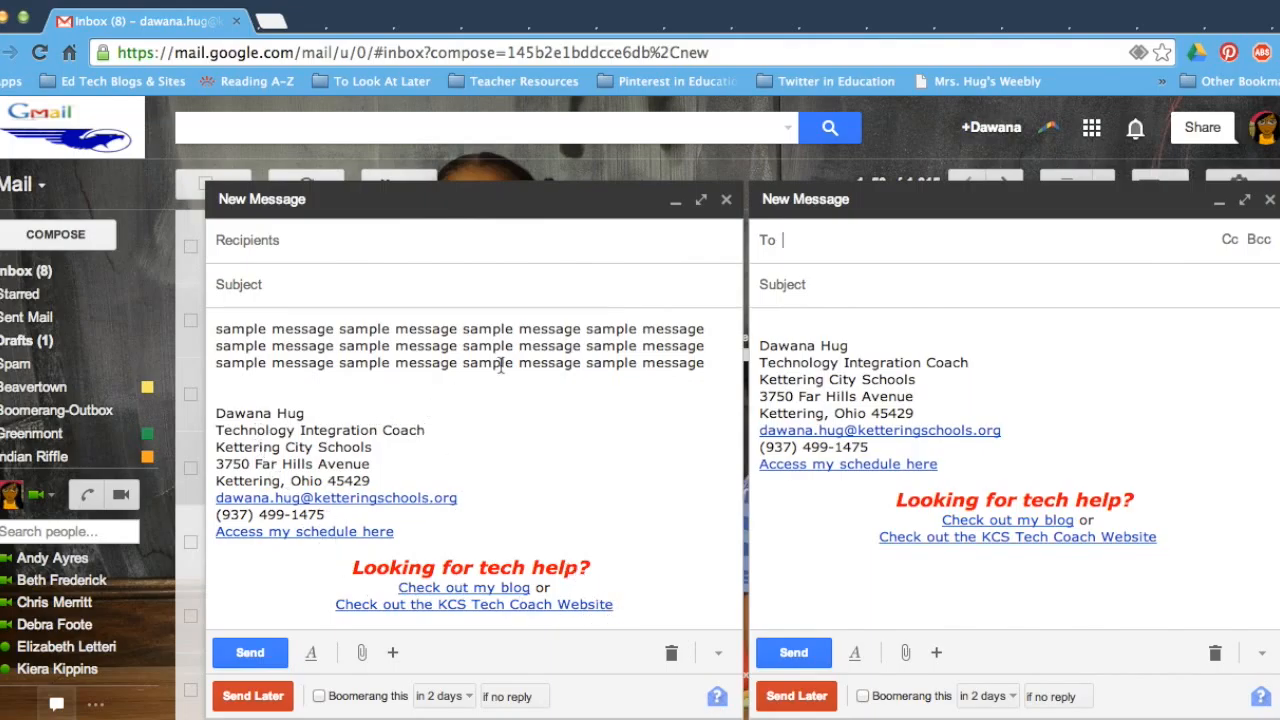
{"action": "left_click", "coordinate": [797, 314]}
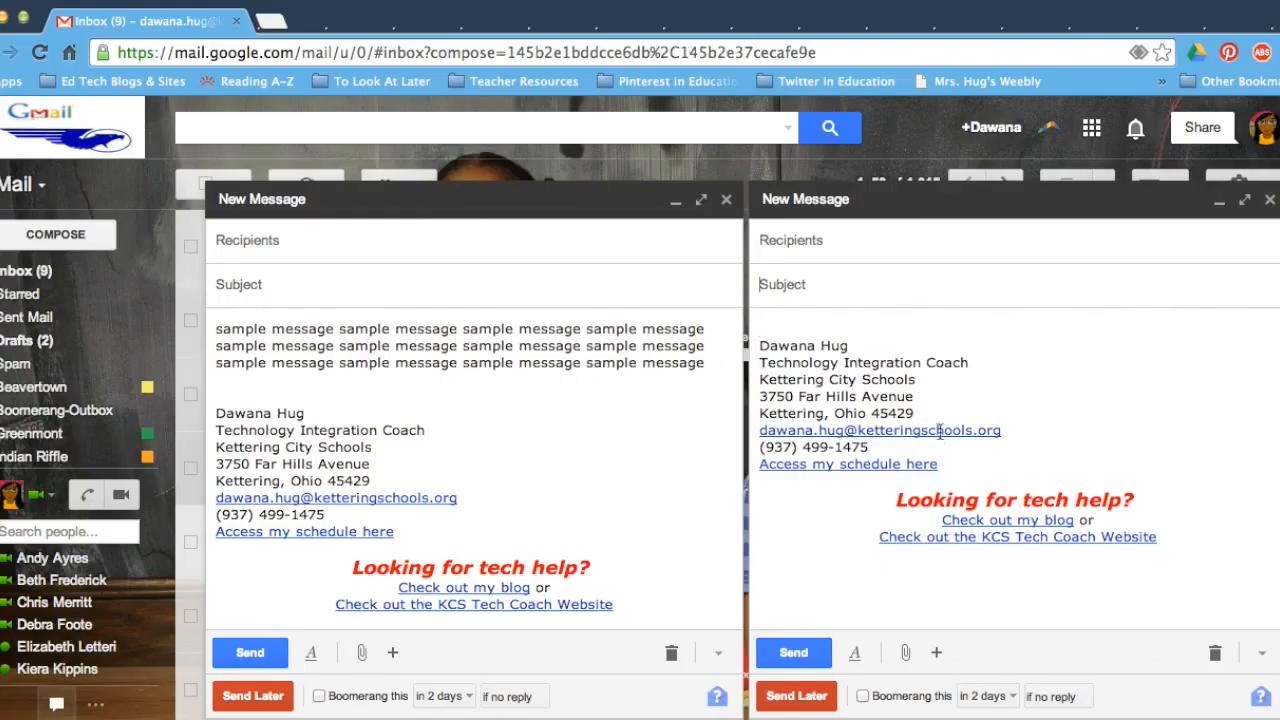
{"action": "type", "text": "Weekly Nws"}
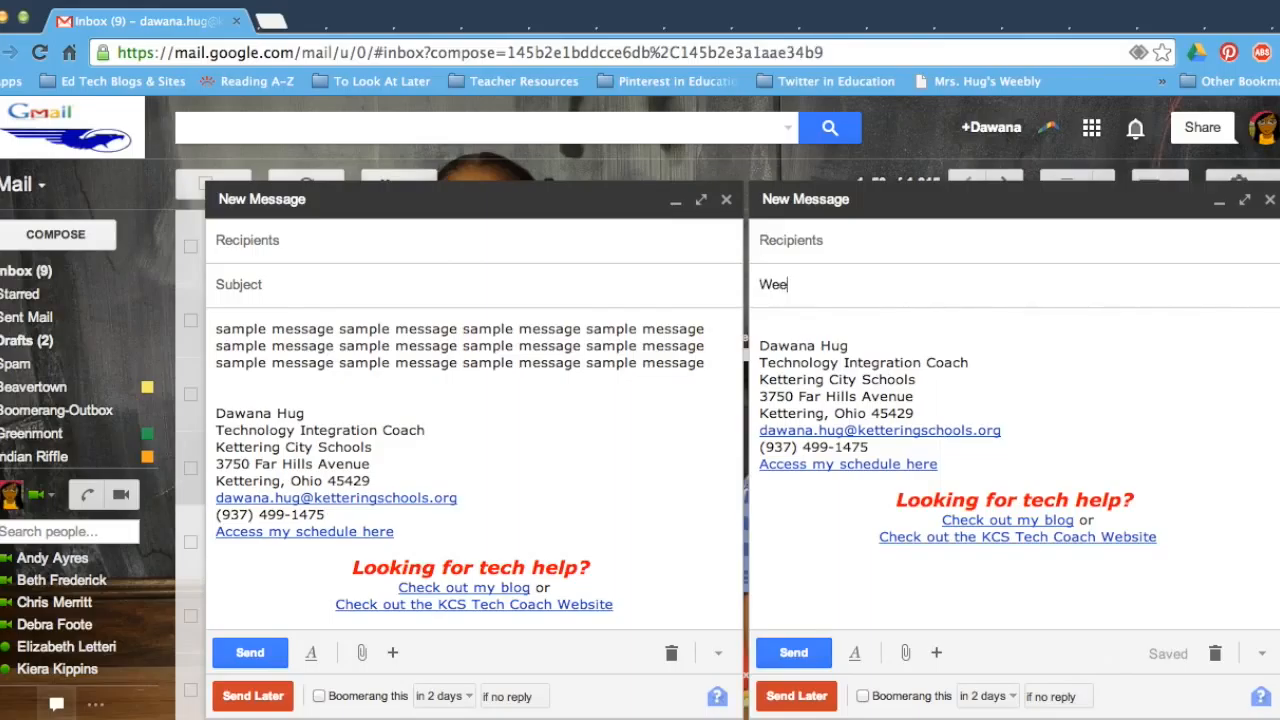
{"action": "key", "text": "BackSpace"}
{"action": "key", "text": "BackSpace"}
{"action": "type", "text": "ewsletter "}
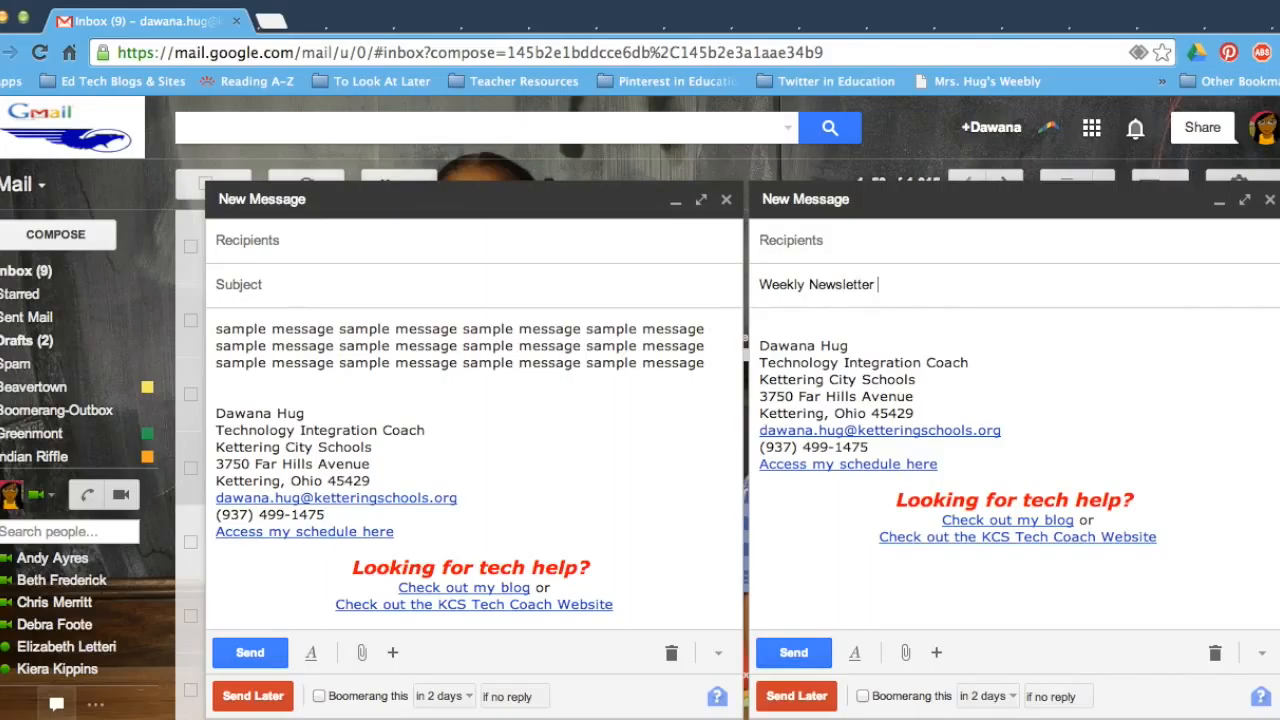
{"action": "type", "text": "4/"}
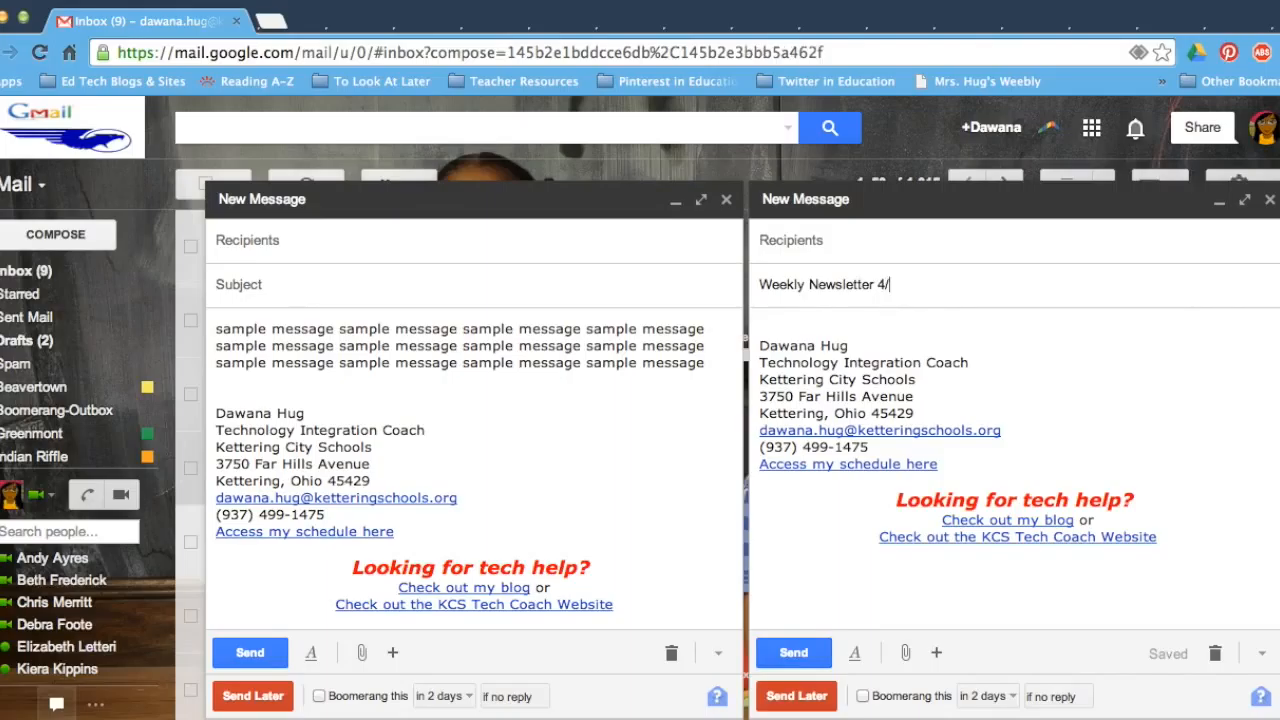
{"action": "type", "text": "28/14"}
Add the suggested contact as the recipient of the "Weekly Newsletter 4/28/14" email
{"action": "left_click", "coordinate": [984, 242]}
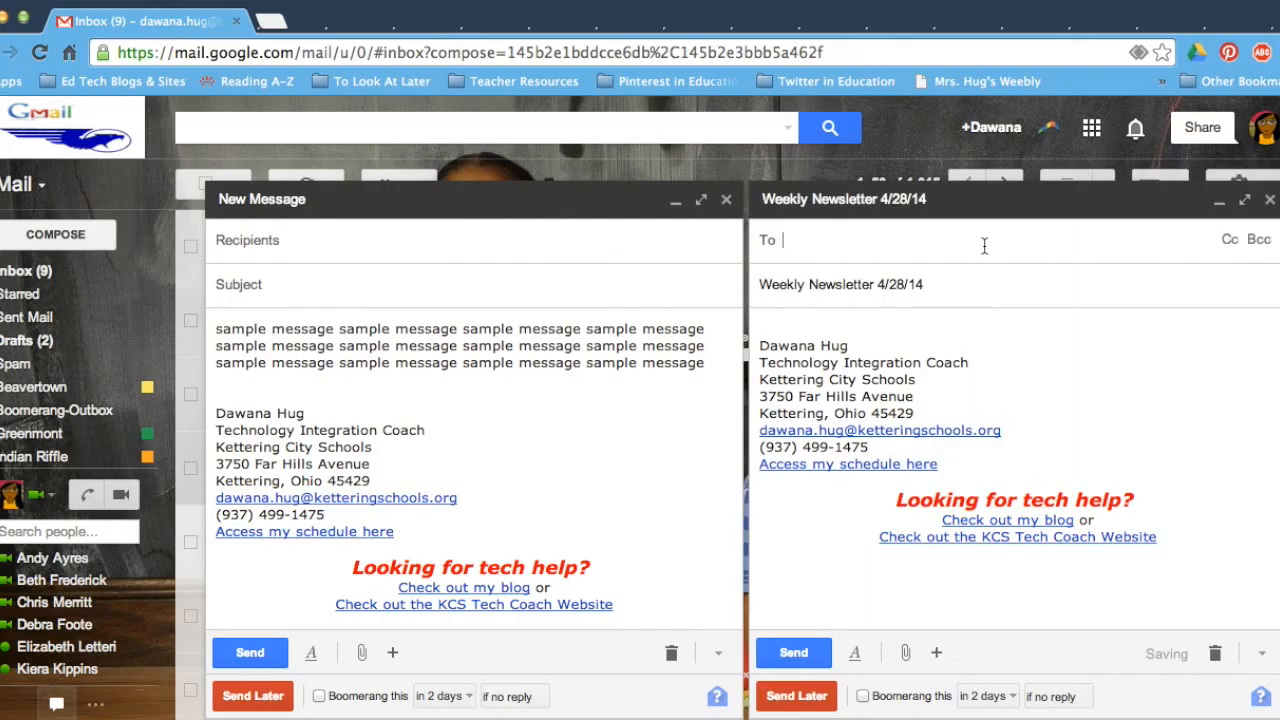
{"action": "type", "text": "chris"}
{"action": "key", "text": "Return"}
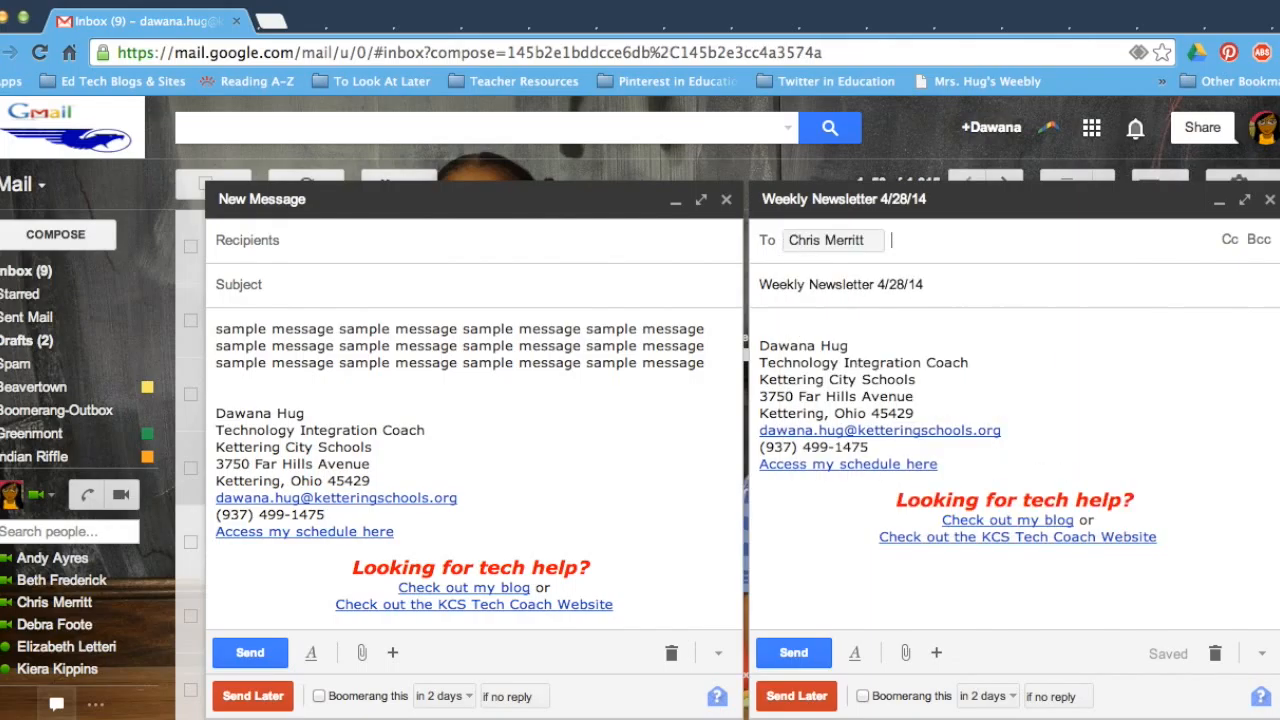
Insert the "Weekly Newsletter" canned response above the signature in the addressed email
{"action": "left_click", "coordinate": [937, 321]}
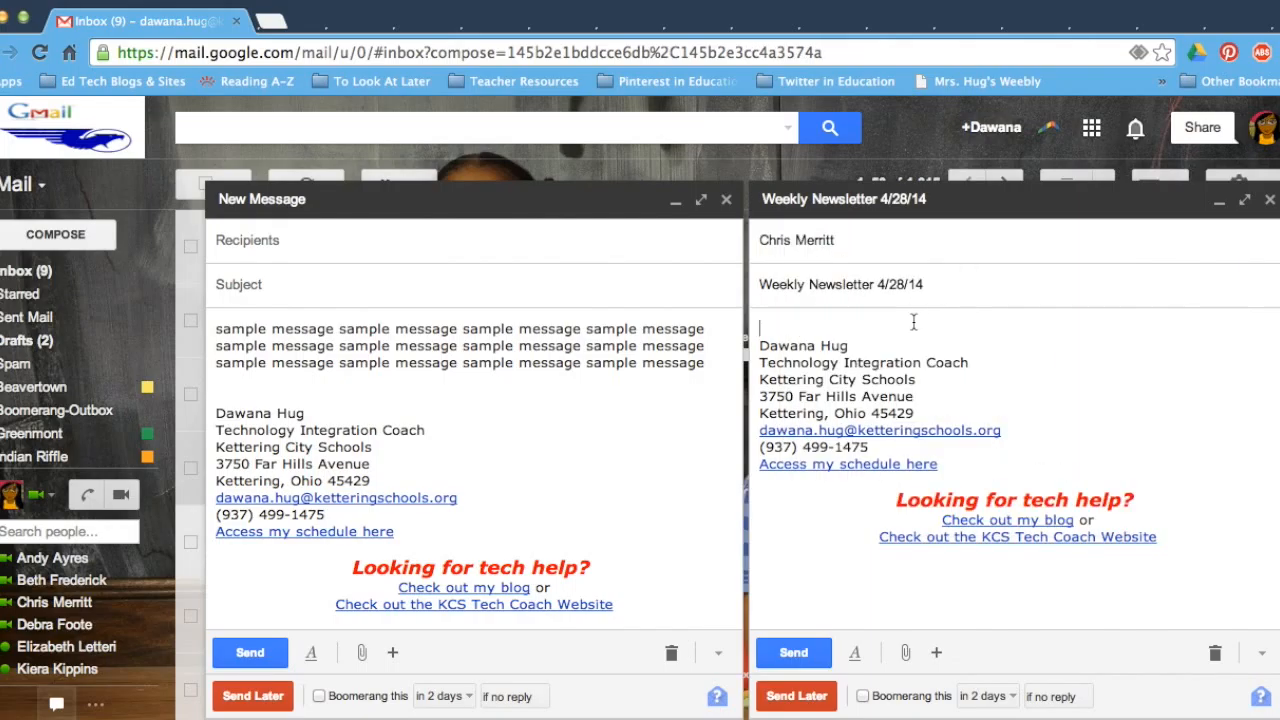
{"action": "left_click", "coordinate": [1264, 653]}
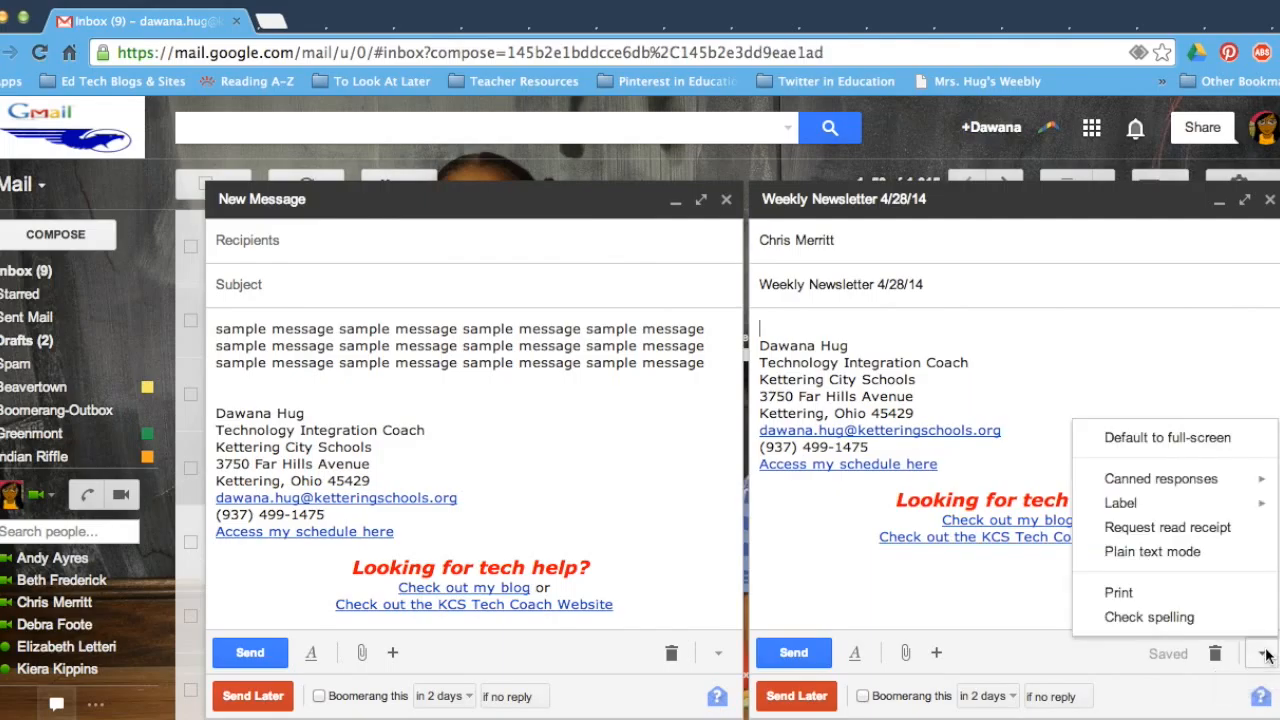
{"action": "mouse_move", "coordinate": [1185, 482]}
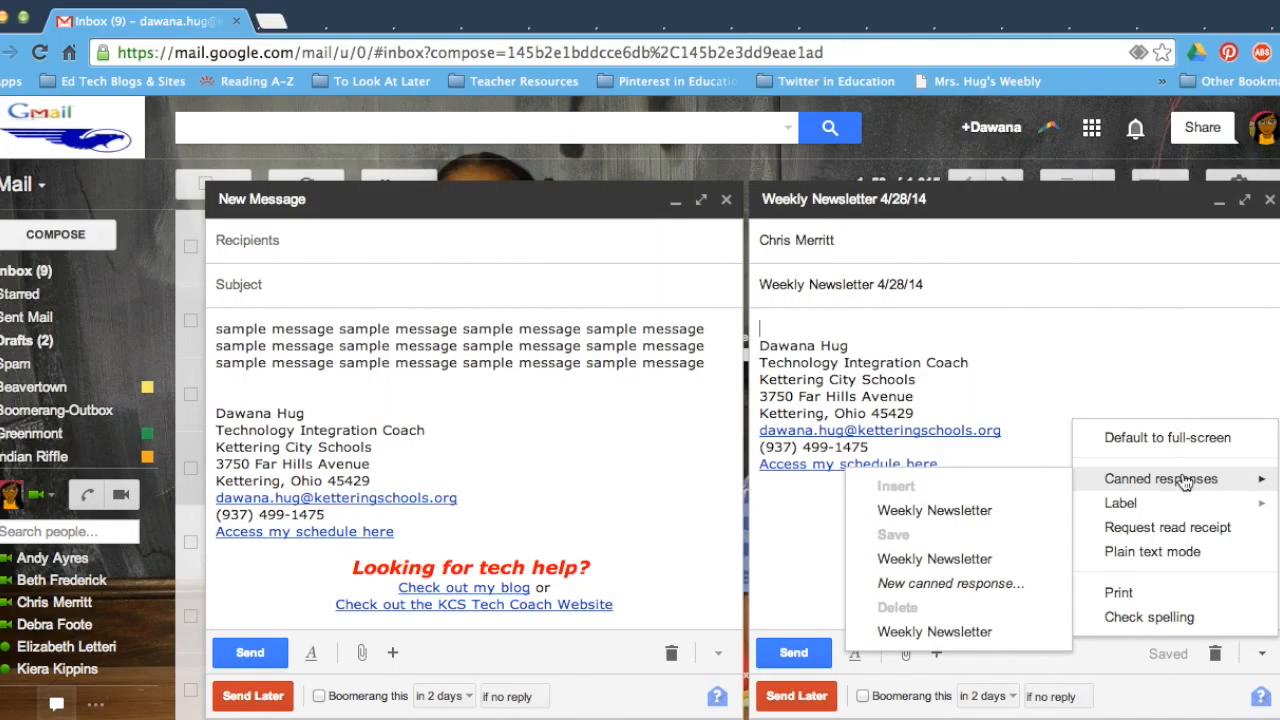
{"action": "left_click", "coordinate": [976, 512]}
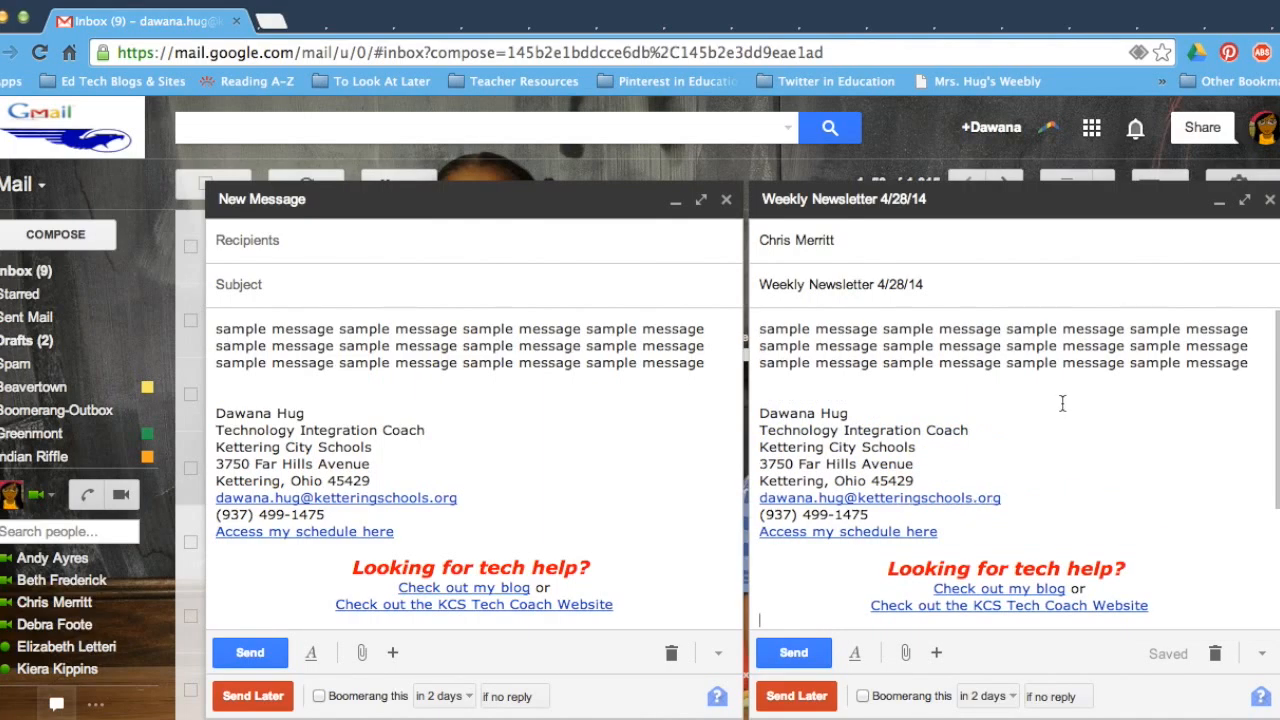
Review the inserted text in the addressed email and delete the first of its two signature blocks, including the tech help links
{"action": "scroll", "coordinate": [1062, 403], "scroll_direction": "down", "scroll_amount": 3}
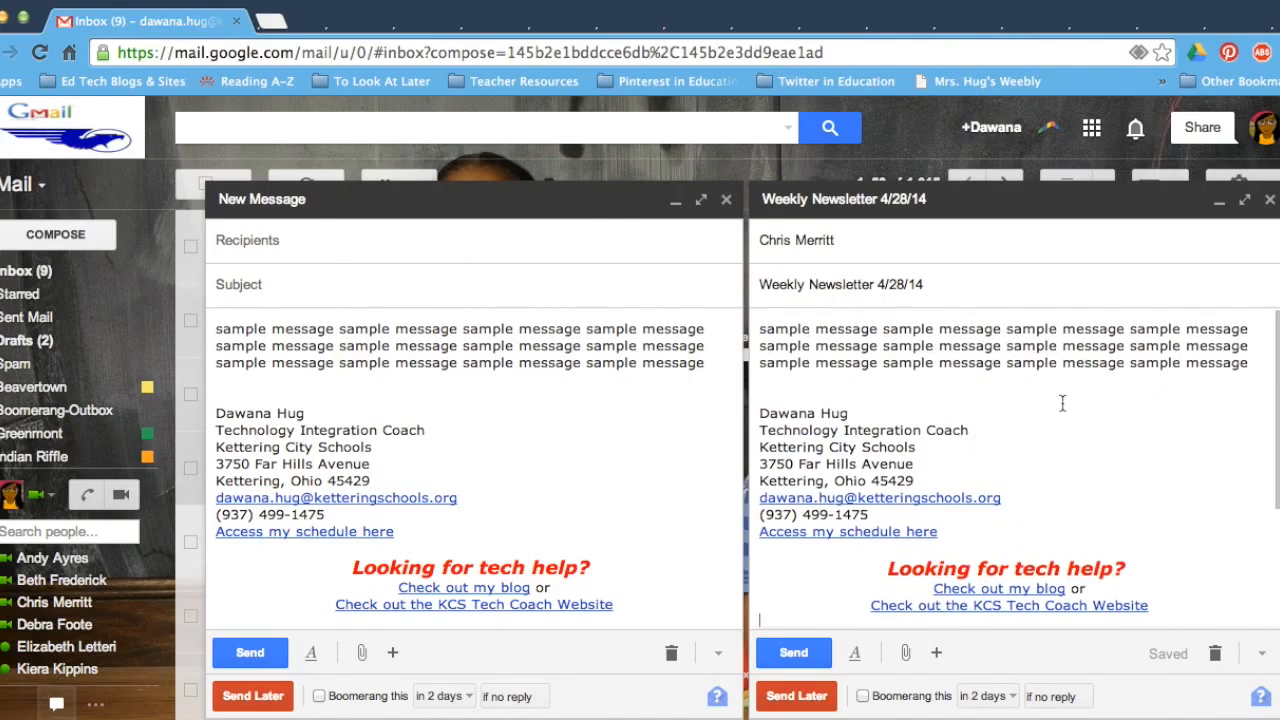
{"action": "scroll", "coordinate": [1062, 403], "scroll_direction": "up", "scroll_amount": 4}
{"action": "left_click", "coordinate": [230, 379]}
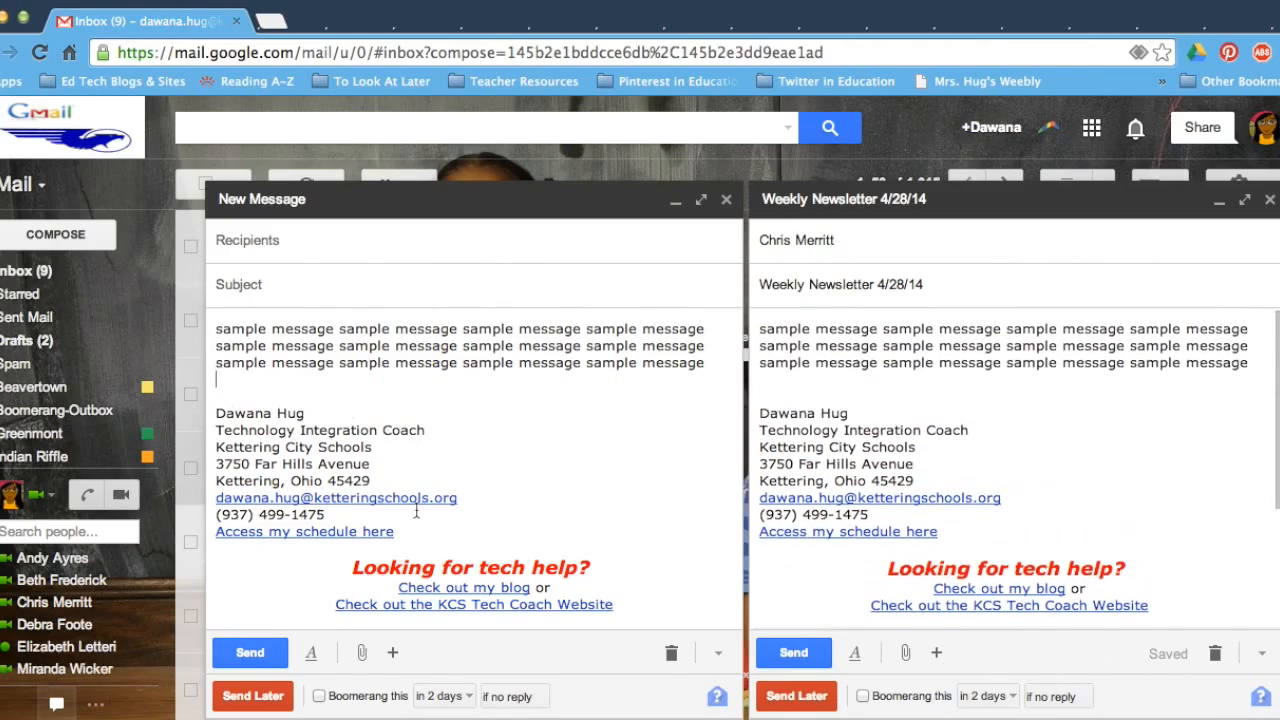
{"action": "scroll", "coordinate": [862, 461], "scroll_direction": "down", "scroll_amount": 5}
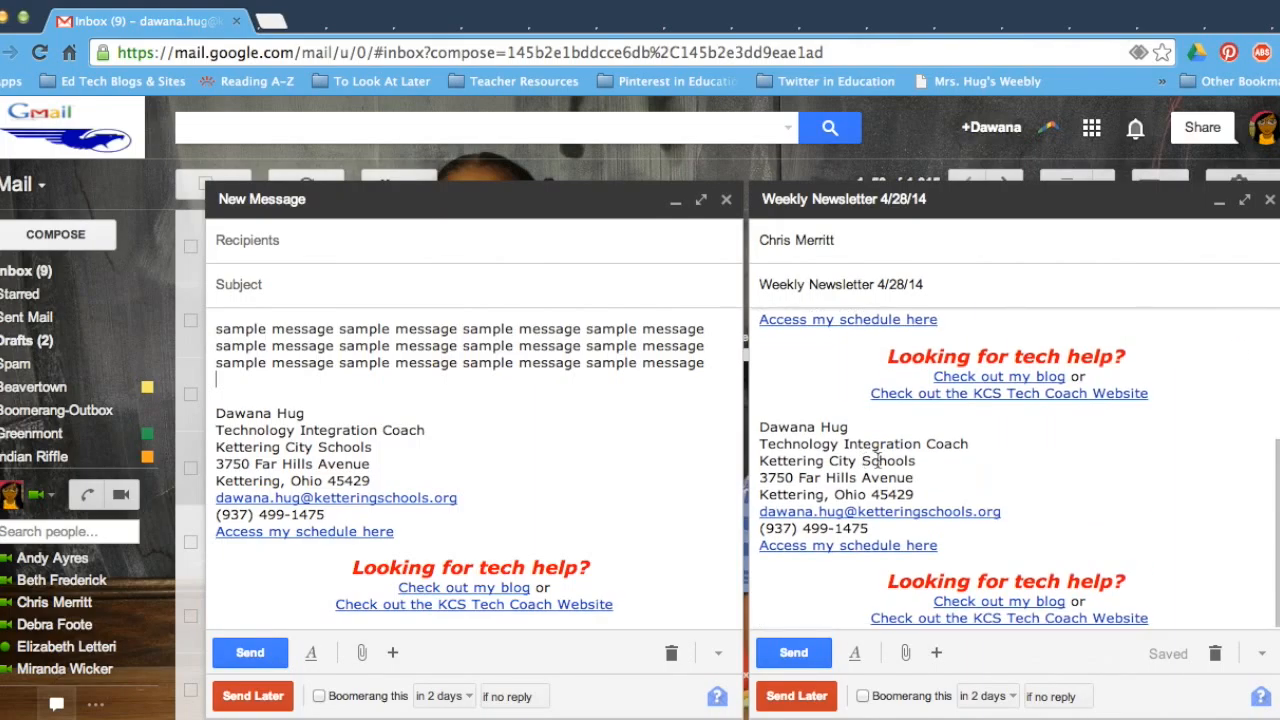
{"action": "mouse_move", "coordinate": [1200, 395]}
{"action": "left_mouse_down"}
{"action": "mouse_move", "coordinate": [757, 282]}
{"action": "mouse_move", "coordinate": [740, 423]}
{"action": "left_mouse_up"}
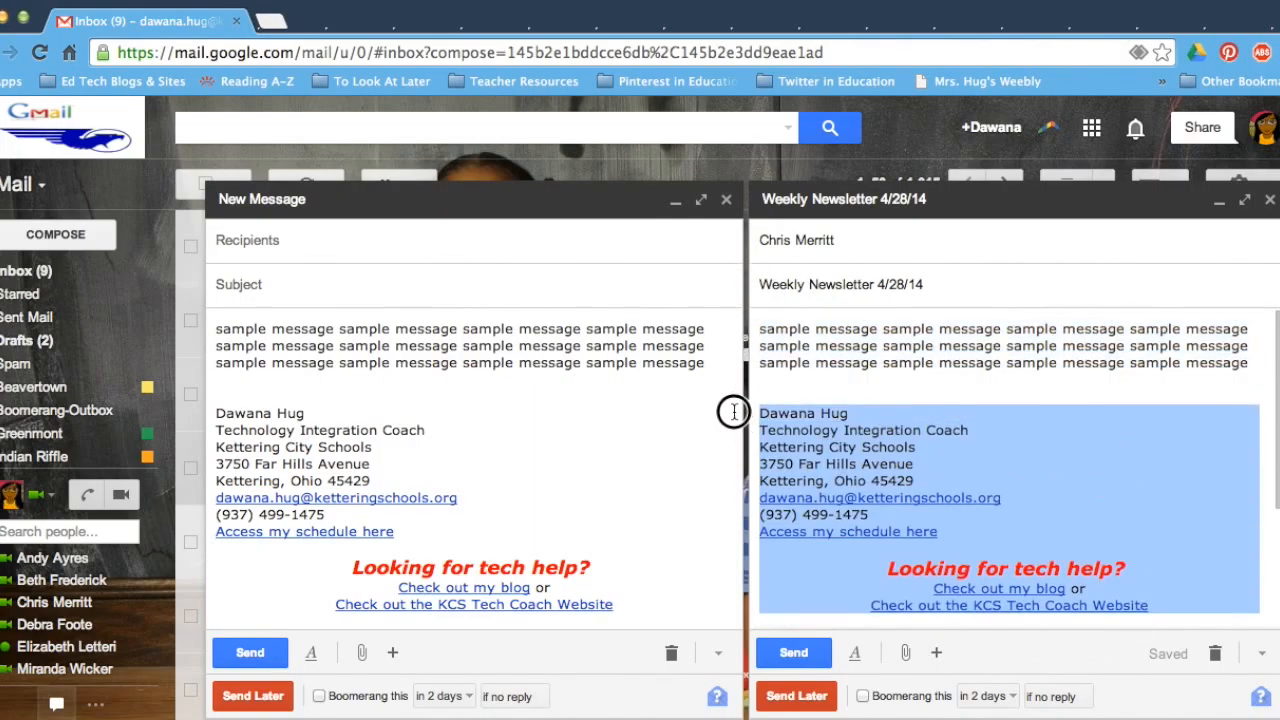
{"action": "key", "text": "BackSpace"}
{"action": "scroll", "coordinate": [1106, 535], "scroll_direction": "down", "scroll_amount": 1}
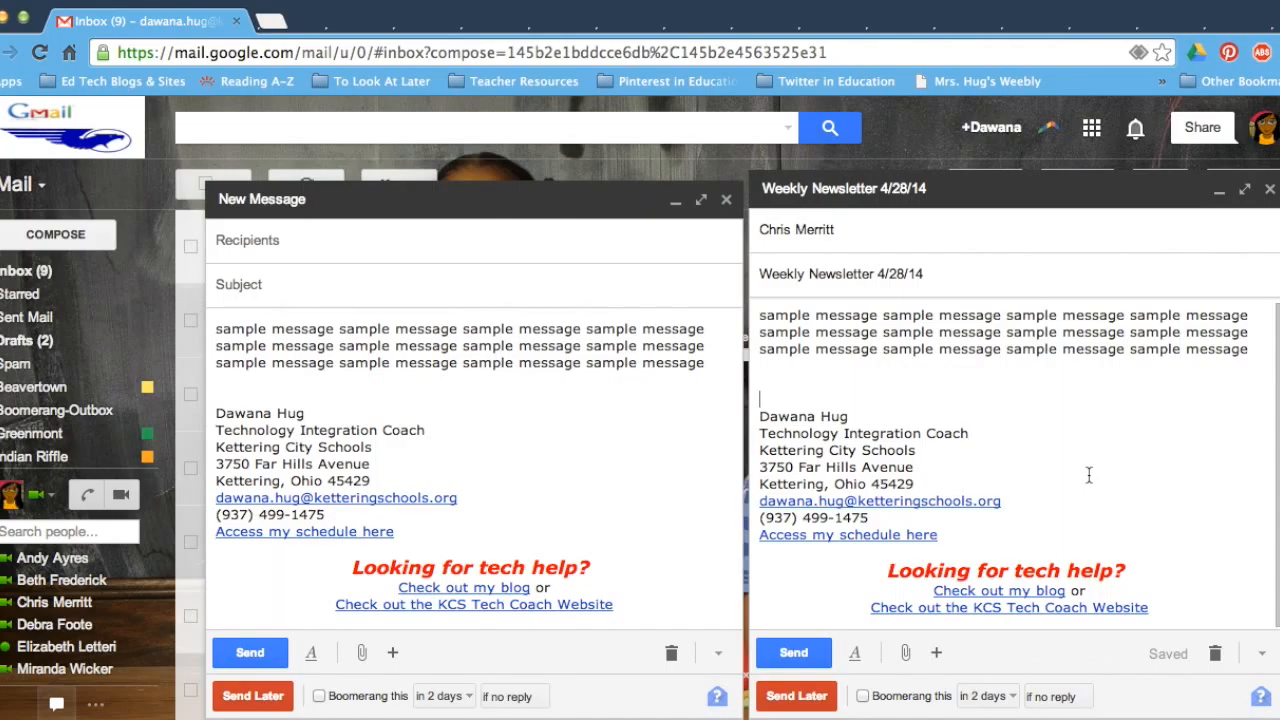
{"action": "scroll", "coordinate": [1089, 475], "scroll_direction": "up", "scroll_amount": 1}
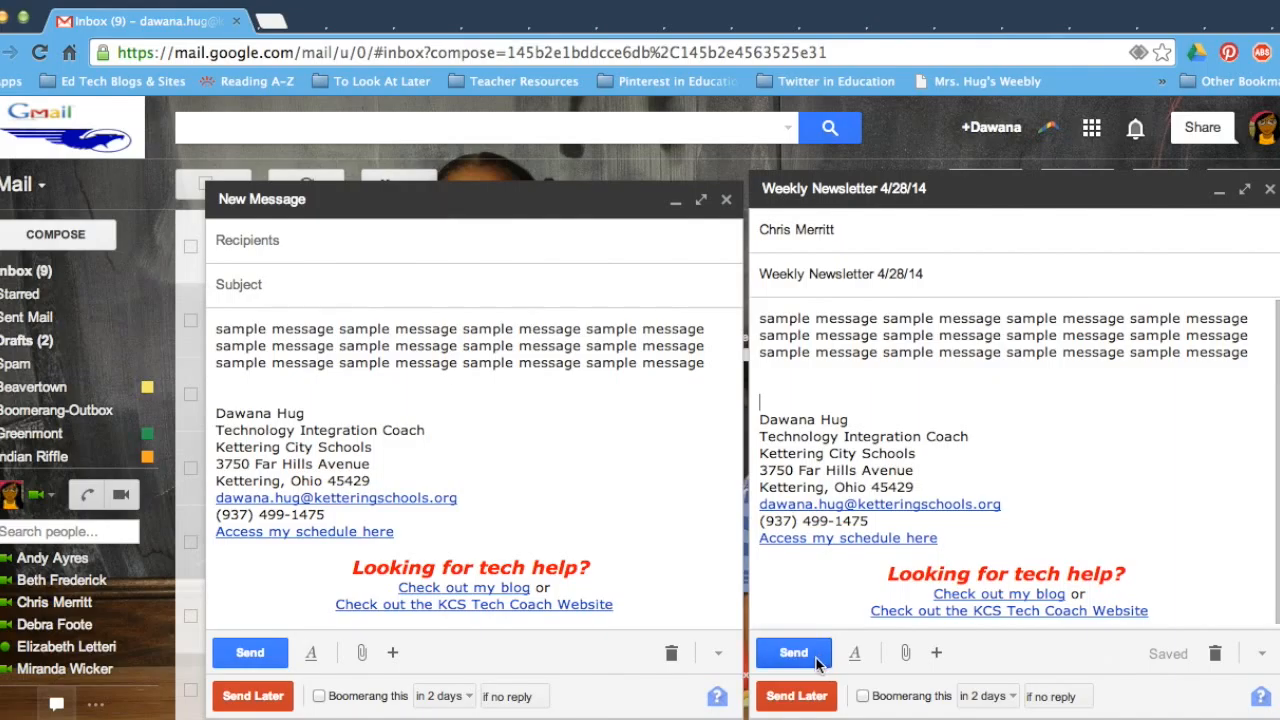
Discard the "Weekly Newsletter 4/28/14" email and close the remaining sample message draft
{"action": "left_click", "coordinate": [1215, 653]}
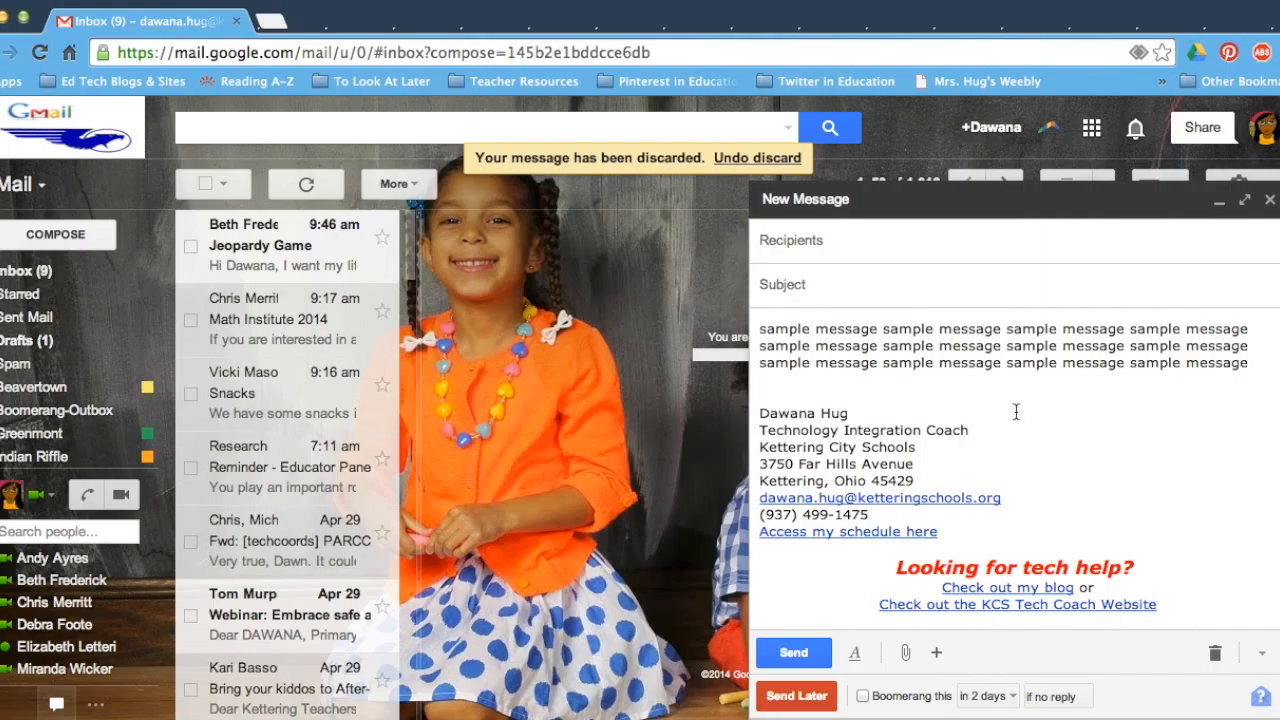
{"action": "left_click", "coordinate": [1269, 200]}
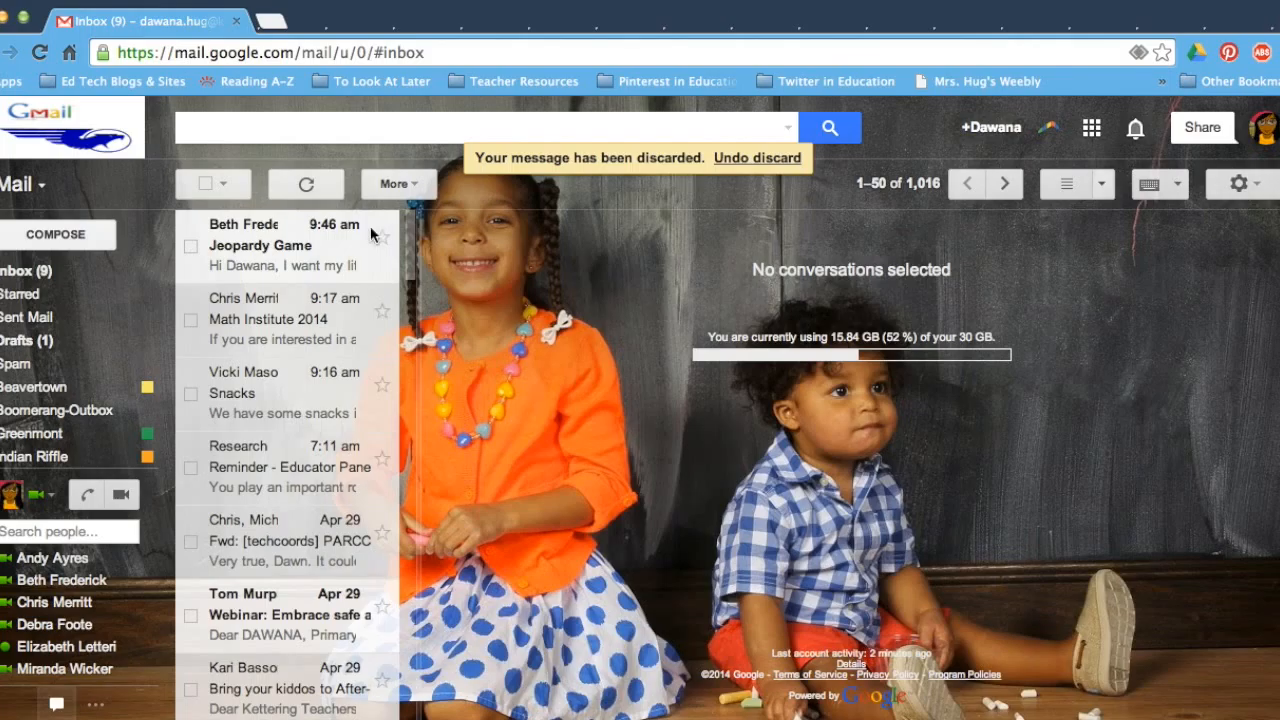
Insert the "Weekly Newsletter" canned response into a new email and delete both signatures below the sample text
{"action": "left_click", "coordinate": [94, 230]}
{"action": "left_click", "coordinate": [840, 318]}
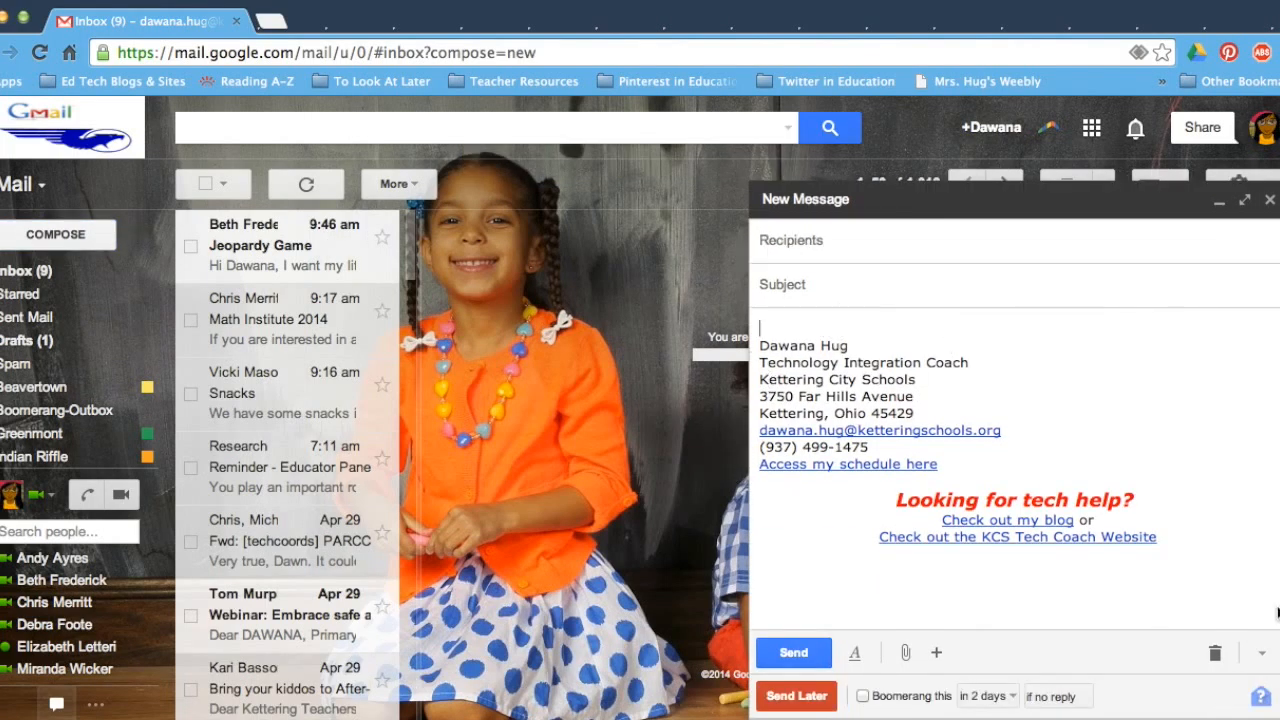
{"action": "left_click", "coordinate": [1262, 652]}
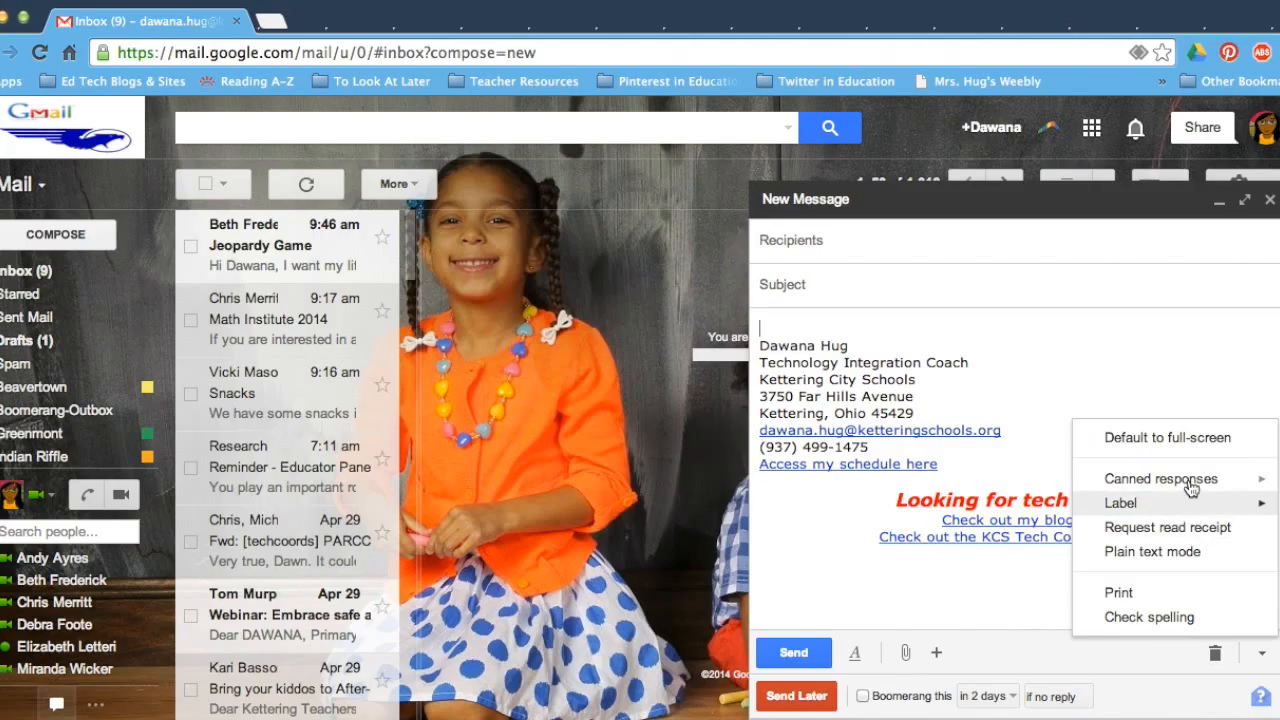
{"action": "mouse_move", "coordinate": [1188, 482]}
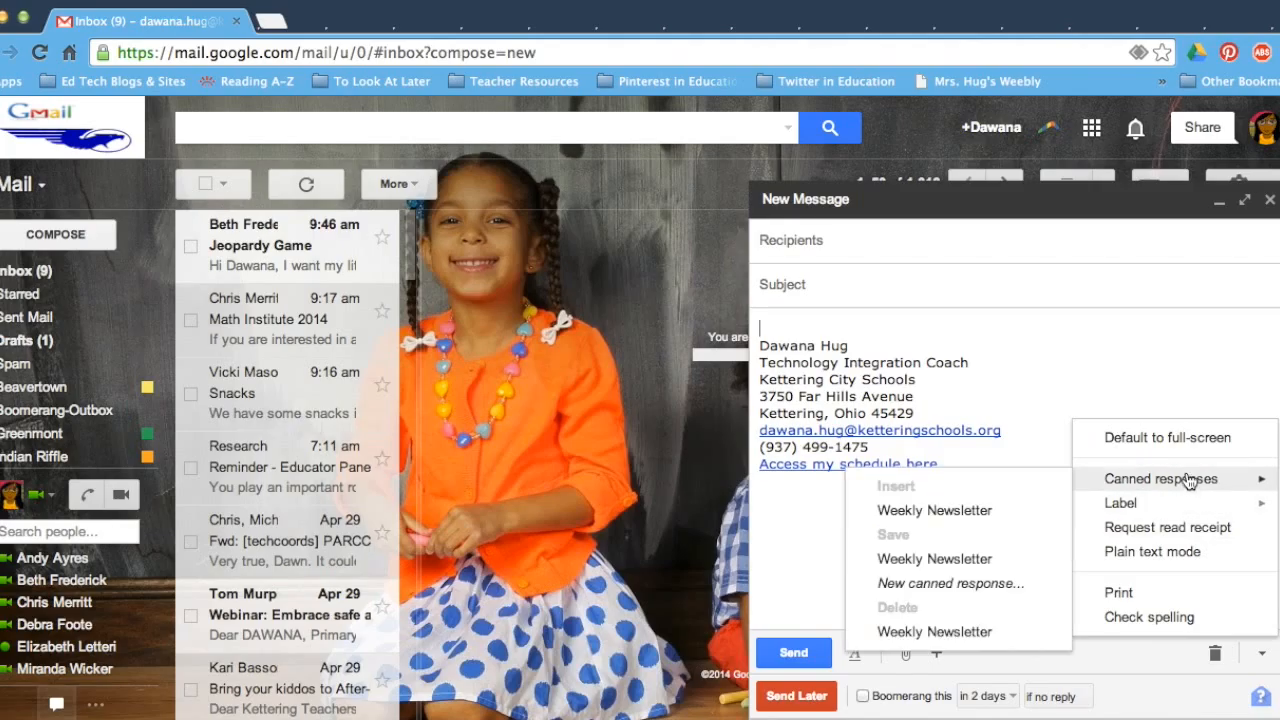
{"action": "left_click", "coordinate": [1006, 512]}
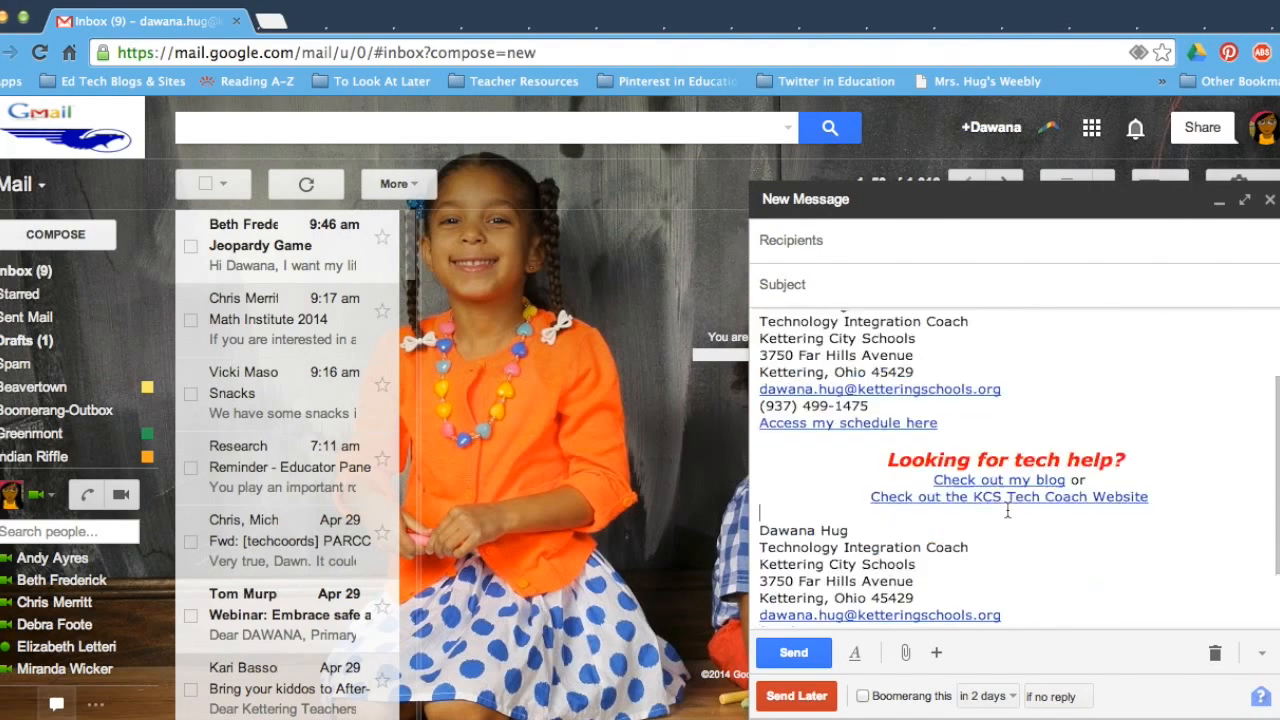
{"action": "left_click_drag", "start_coordinate": [763, 366], "coordinate": [1140, 625]}
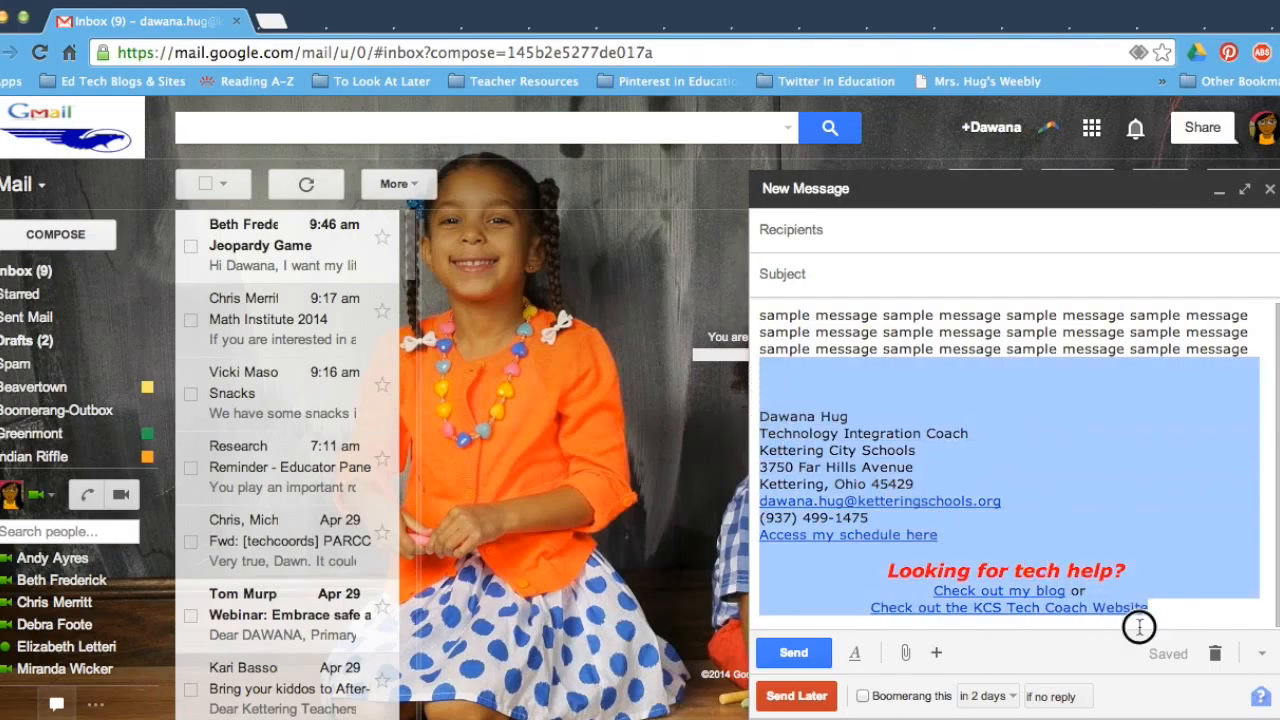
{"action": "key", "text": "BackSpace"}
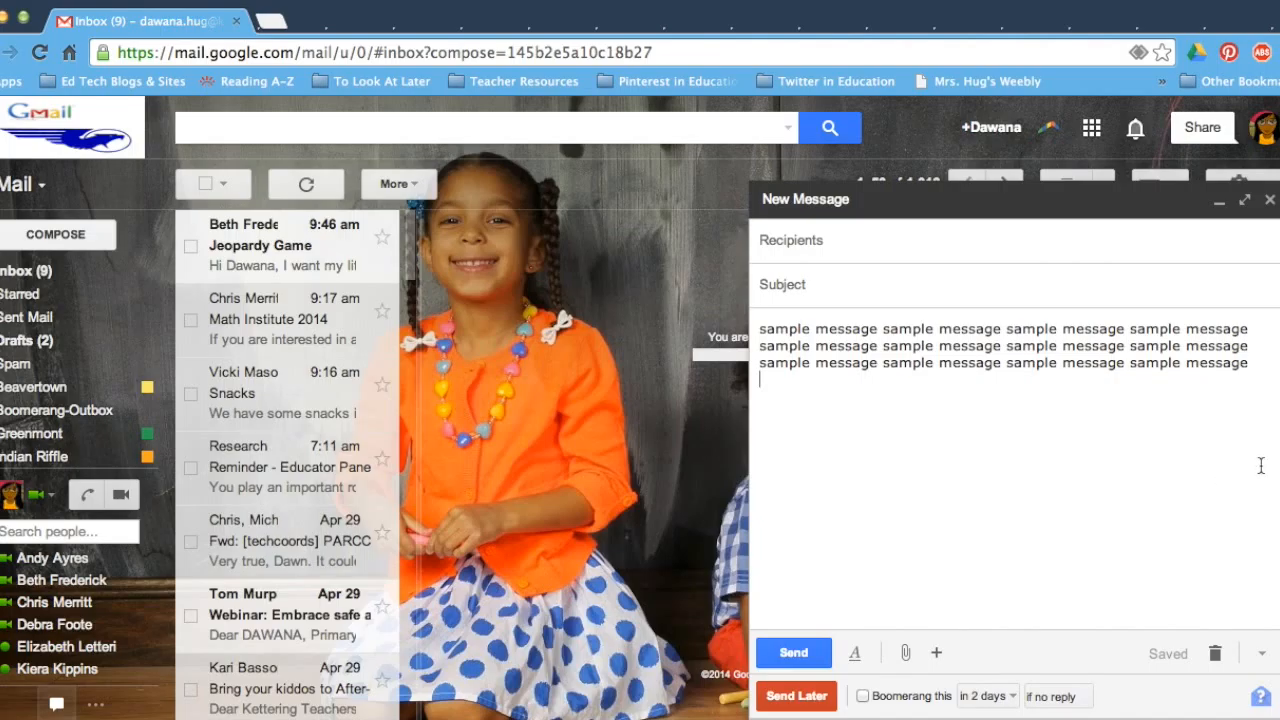
Overwrite the saved "Weekly Newsletter" canned response with the signature-free body, and discard the draft
{"action": "left_click", "coordinate": [1260, 660]}
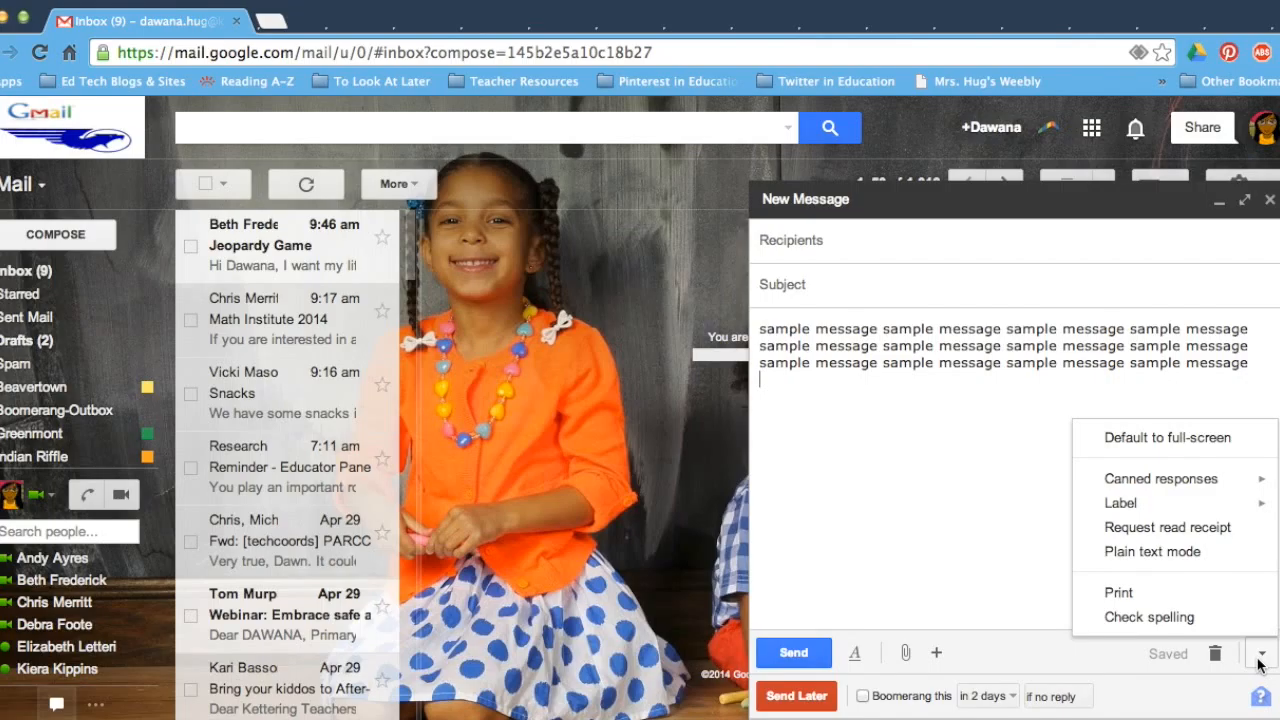
{"action": "mouse_move", "coordinate": [1181, 484]}
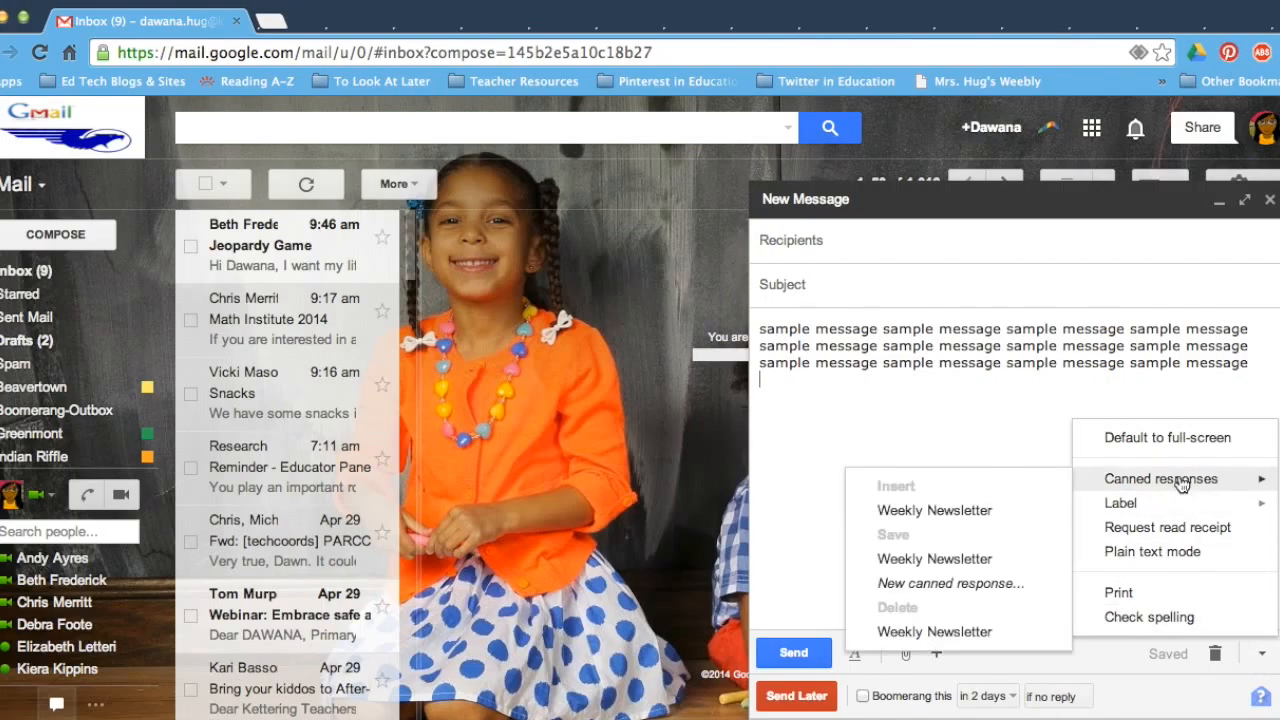
{"action": "left_click", "coordinate": [990, 568]}
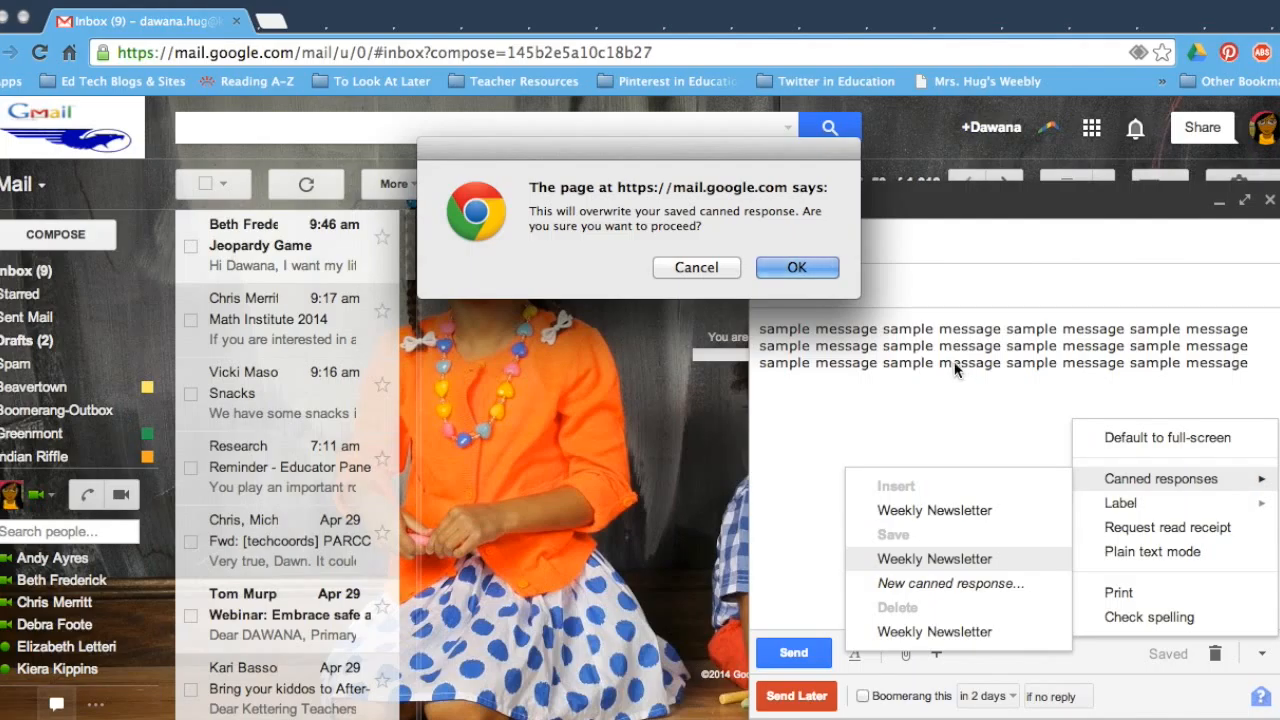
{"action": "left_click", "coordinate": [825, 270]}
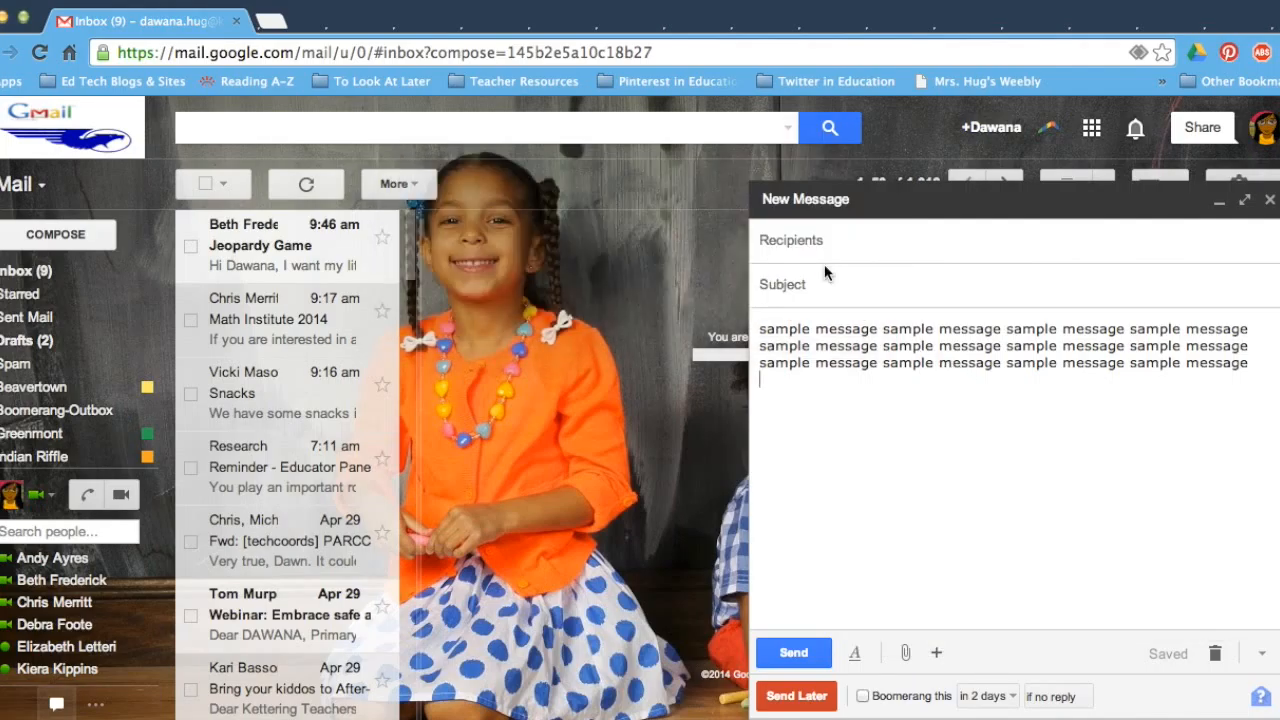
{"action": "left_click", "coordinate": [1215, 653]}
Test the updated "Weekly Newsletter" canned response by inserting it above the signature in a new email, and discard that email
{"action": "left_click", "coordinate": [29, 240]}
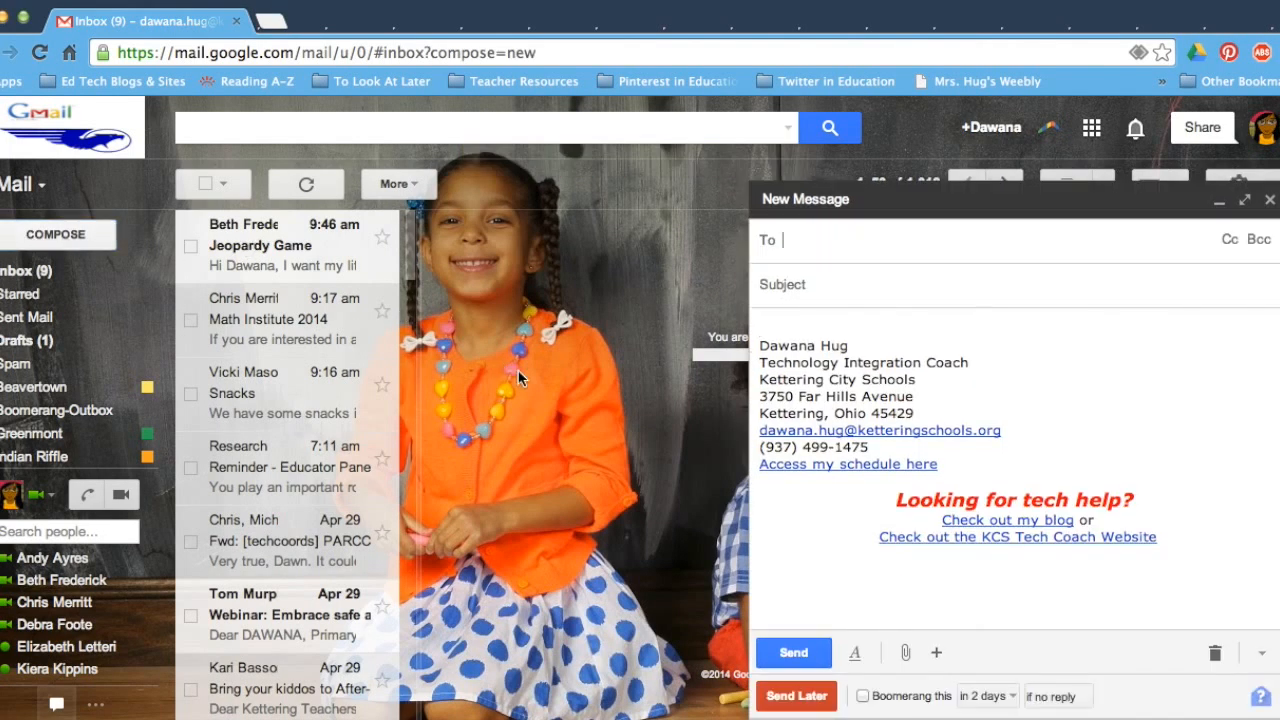
{"action": "left_click", "coordinate": [980, 323]}
{"action": "left_click", "coordinate": [1262, 654]}
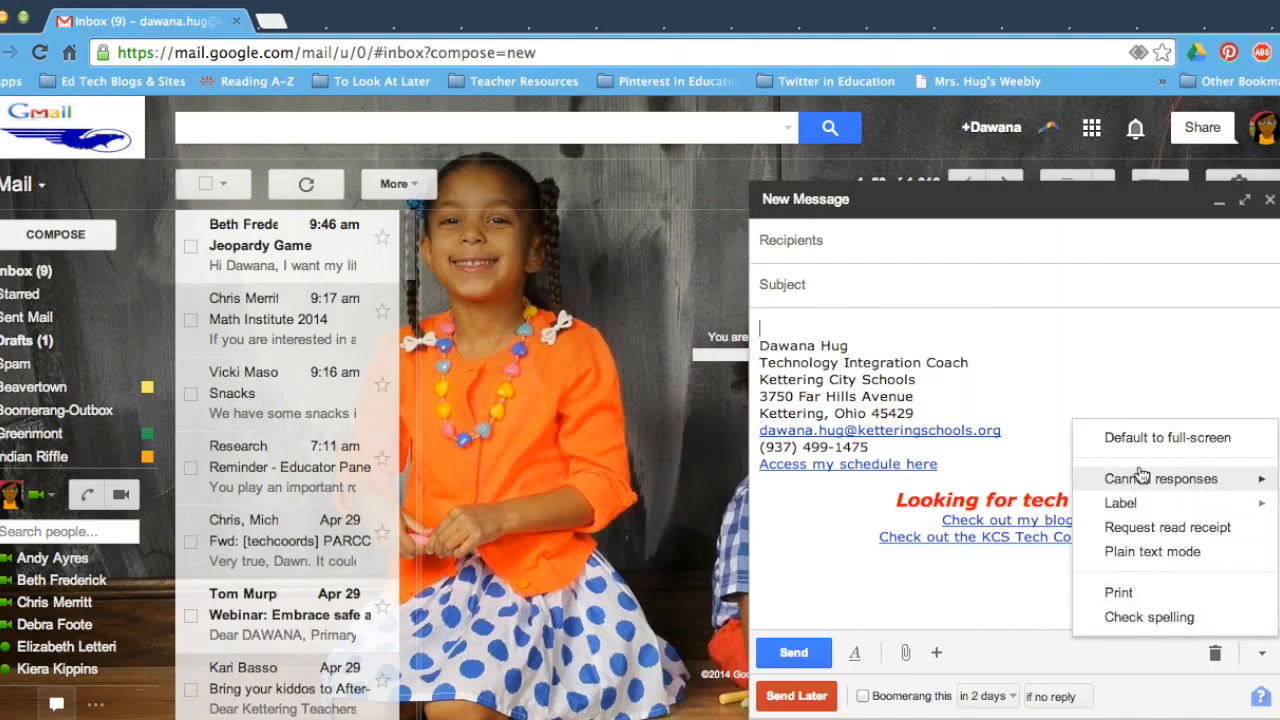
{"action": "mouse_move", "coordinate": [1137, 474]}
{"action": "left_click", "coordinate": [1015, 509]}
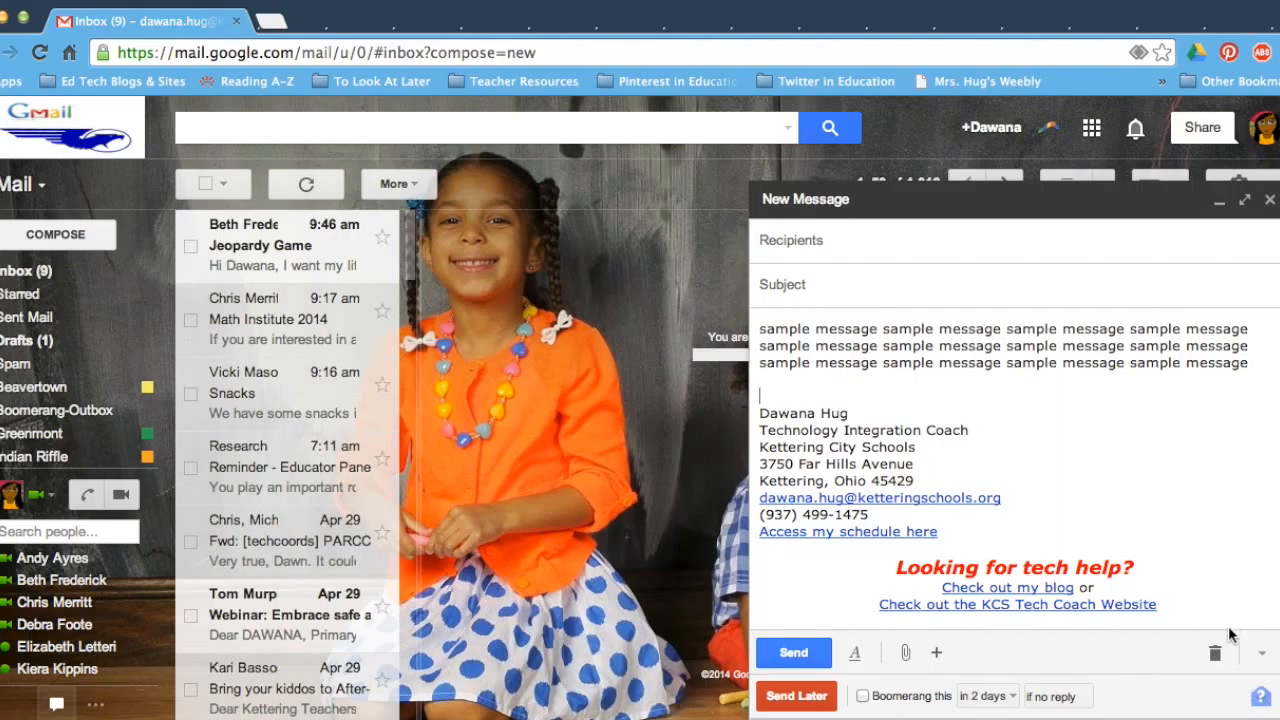
{"action": "left_click", "coordinate": [1219, 655]}
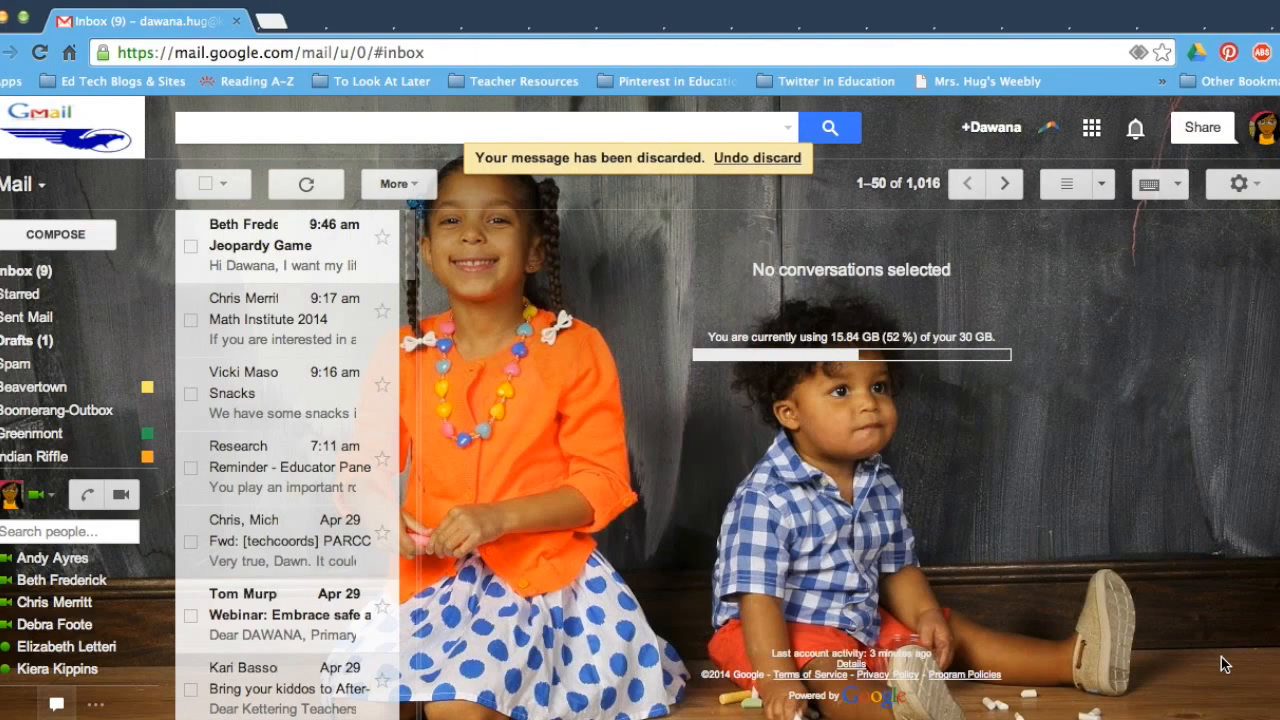